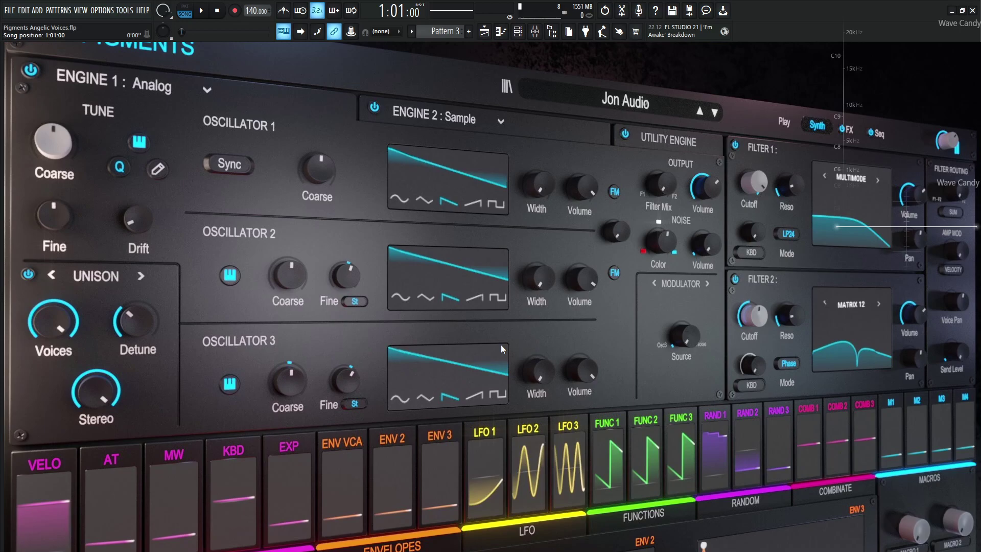
Play the song once, then open the Pigments plugin window from its Playlist track.
key(space)
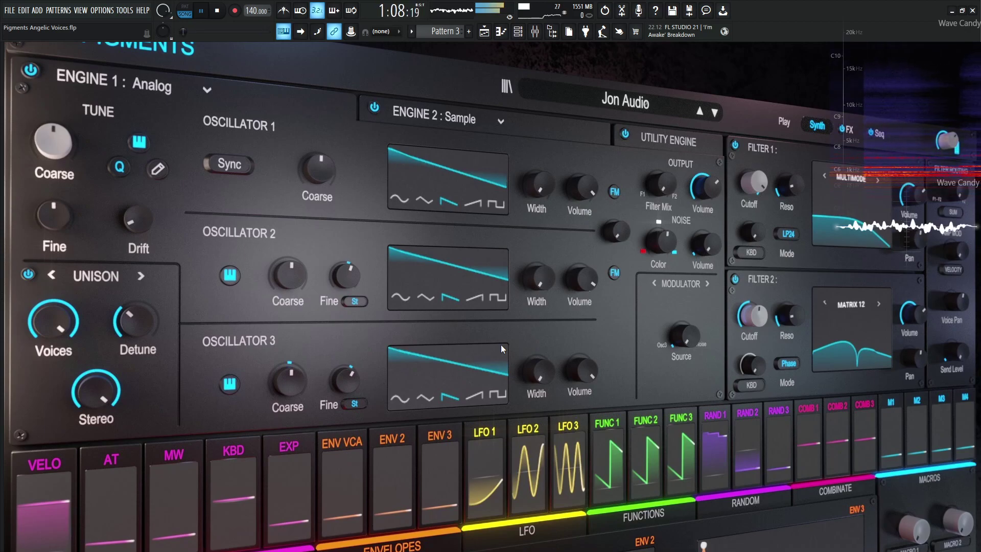
key(space)
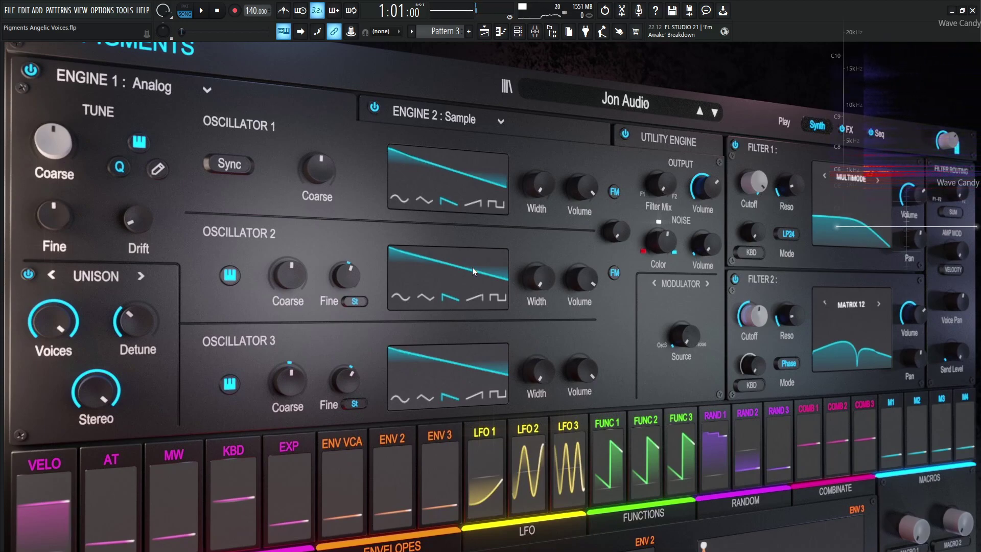
key(F5)
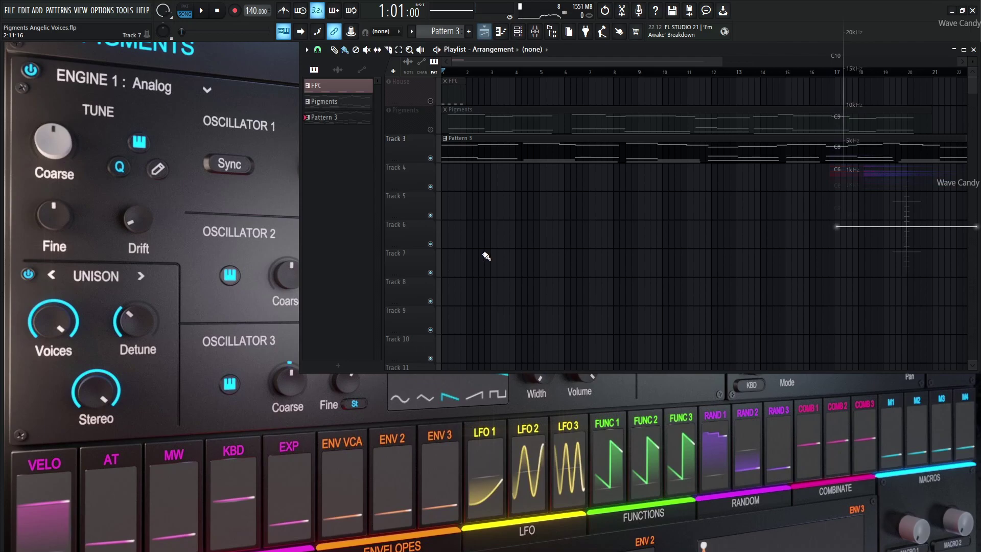
click(409, 150)
key(F7)
key(F7)
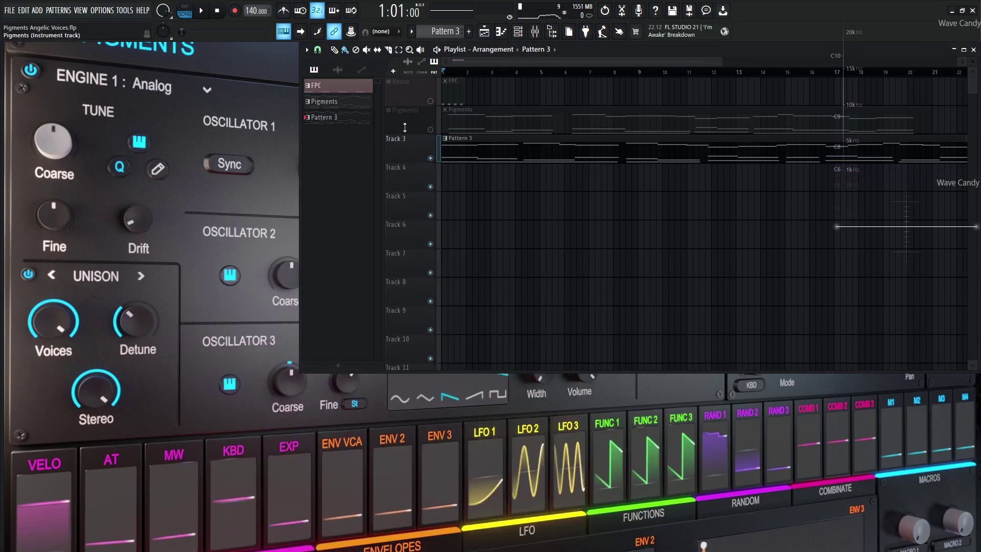
click(399, 114)
click(400, 116)
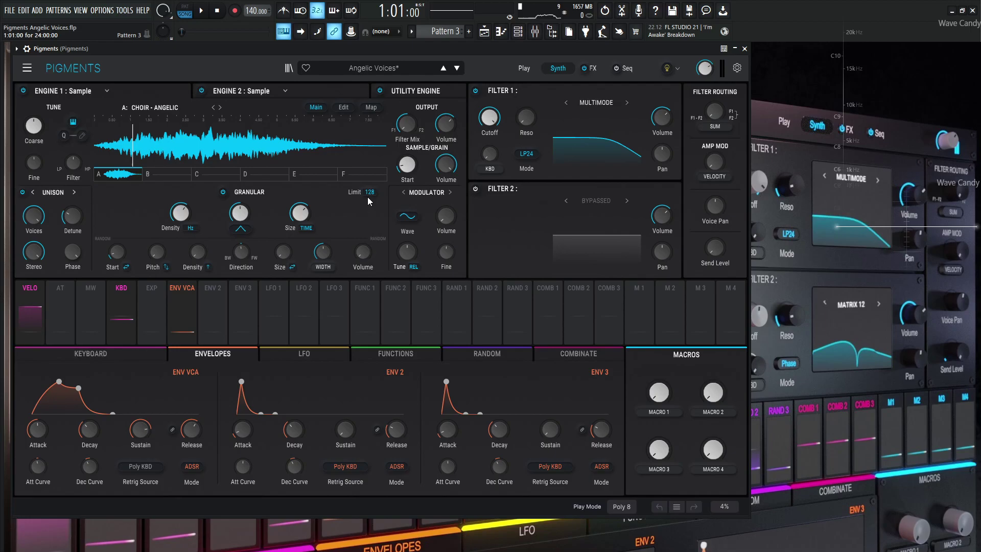
Turn the utility engine off and enable Engine 1 with its Choir - Angelic sample.
click(426, 95)
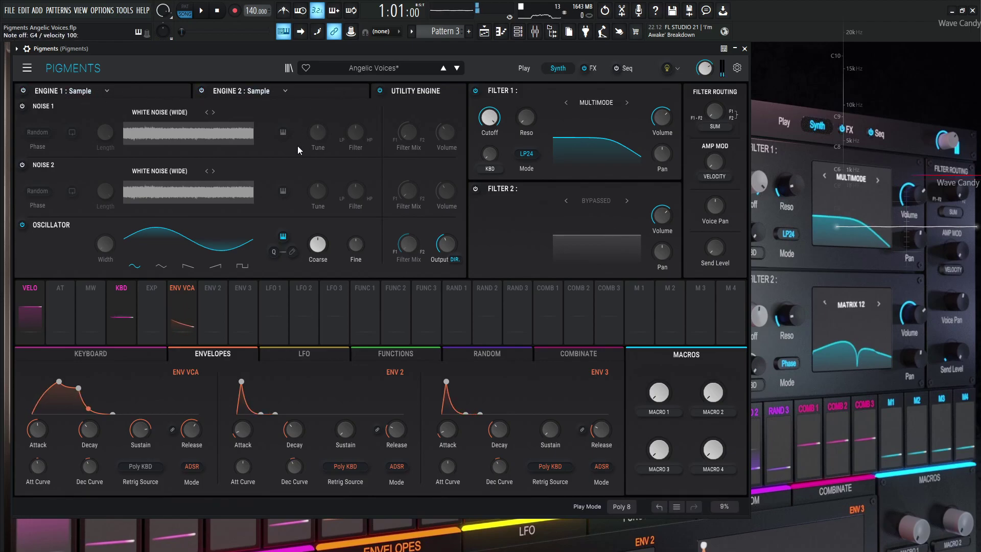
click(380, 91)
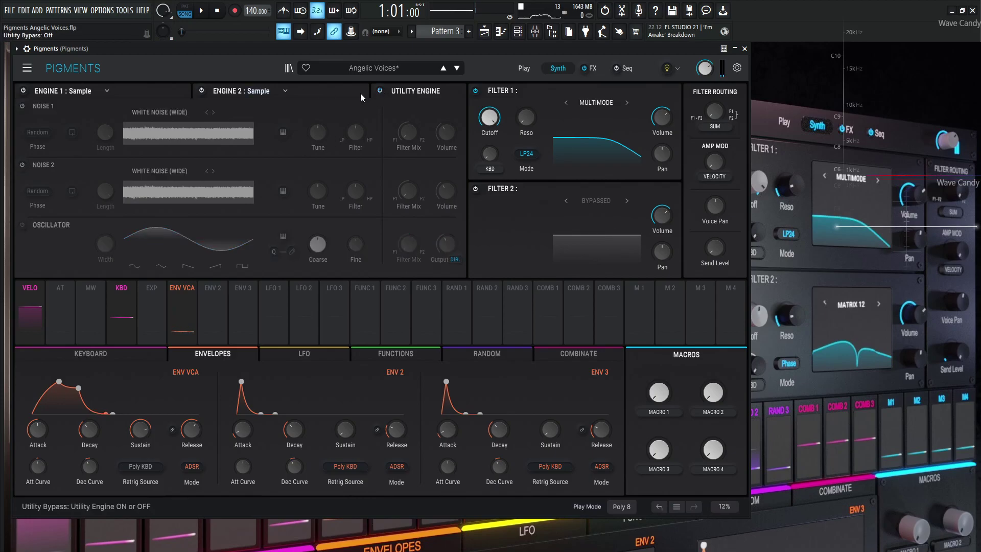
click(103, 91)
click(23, 91)
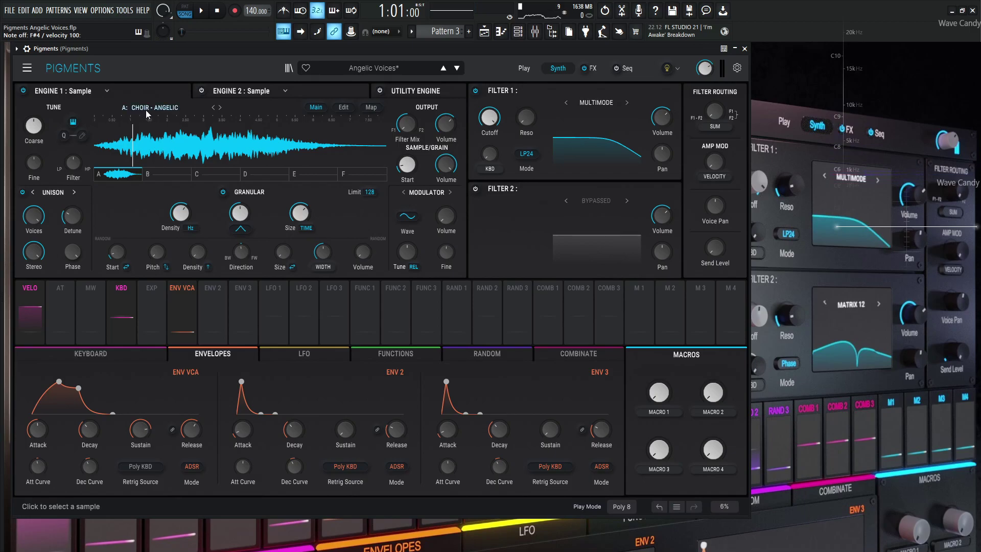
click(165, 108)
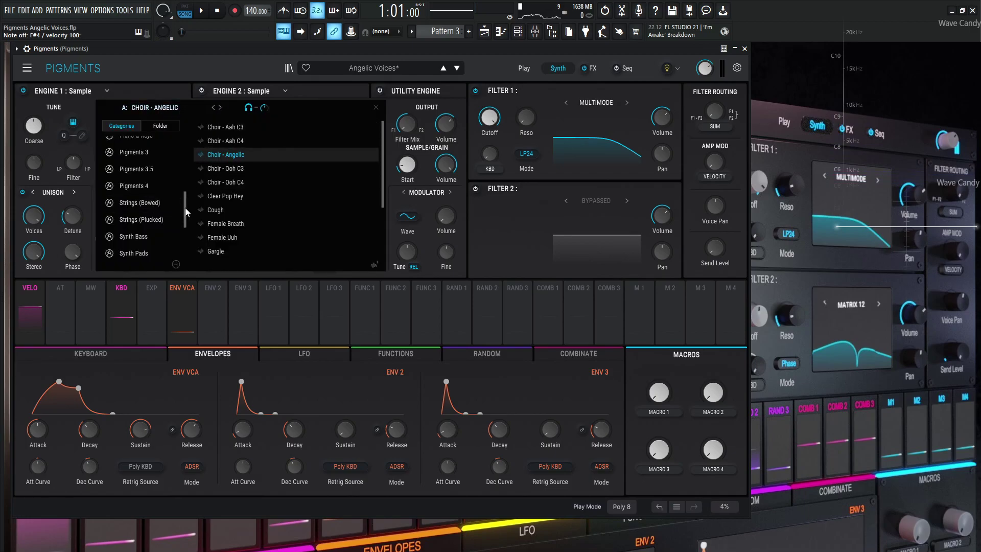
drag(185, 207, 185, 237)
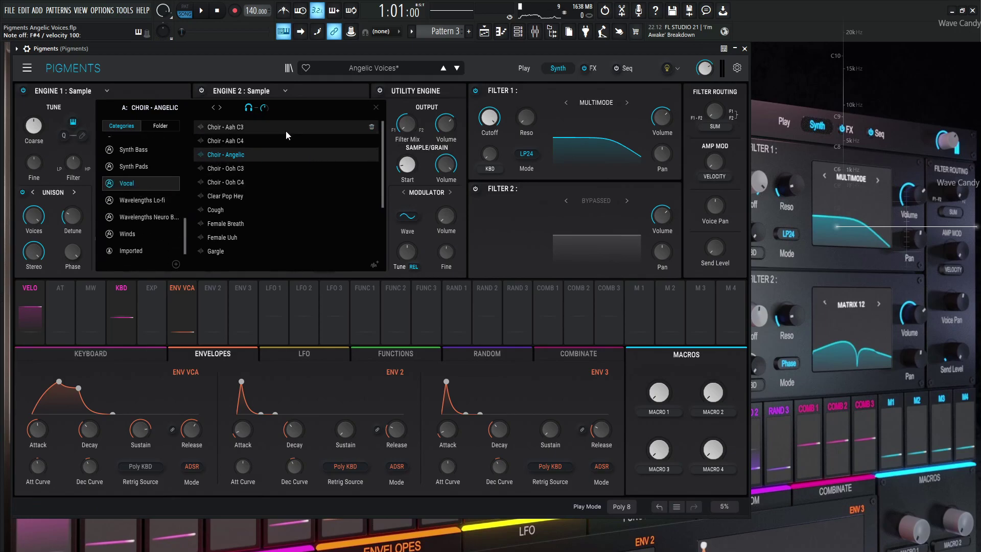
click(376, 107)
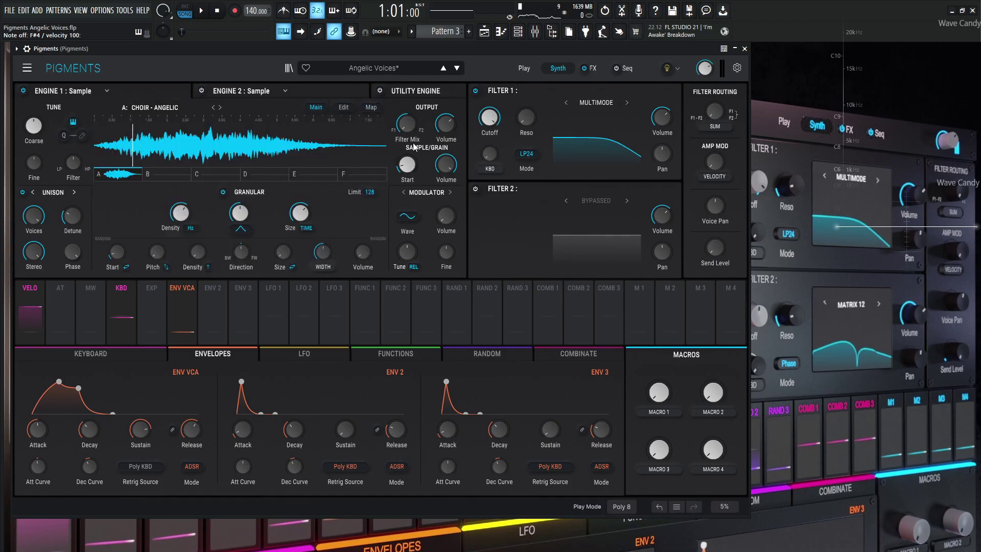
click(408, 174)
mouse_move(453, 168)
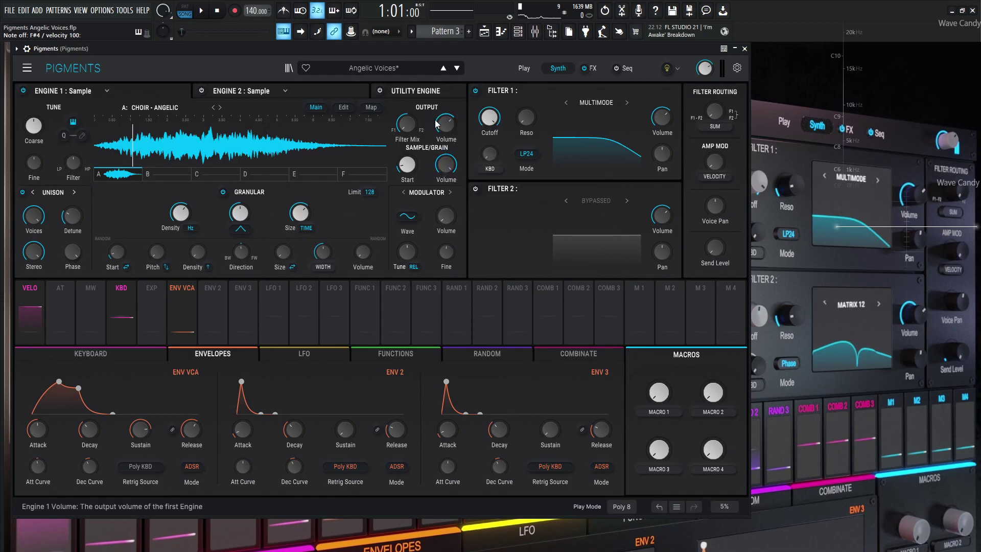
mouse_move(443, 131)
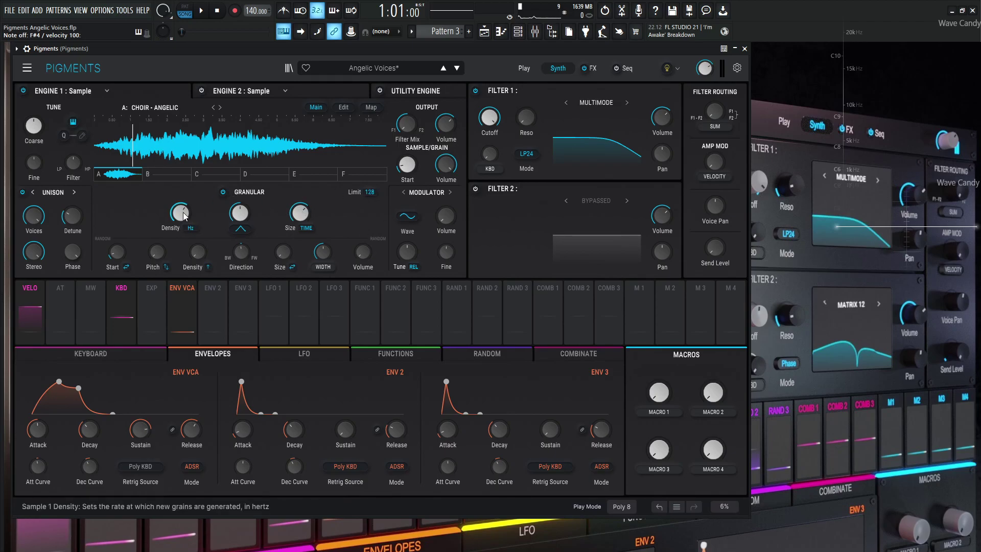
mouse_move(179, 216)
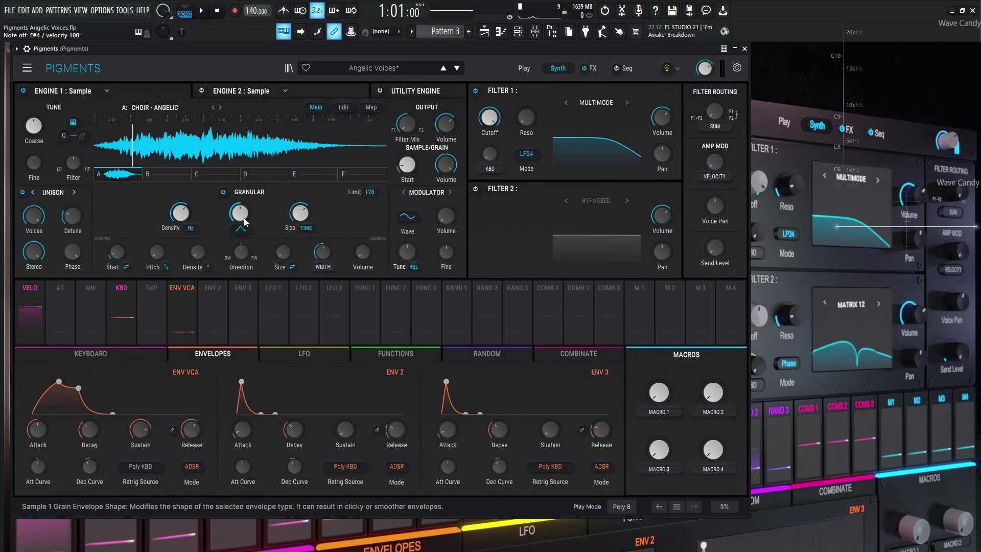
mouse_move(245, 221)
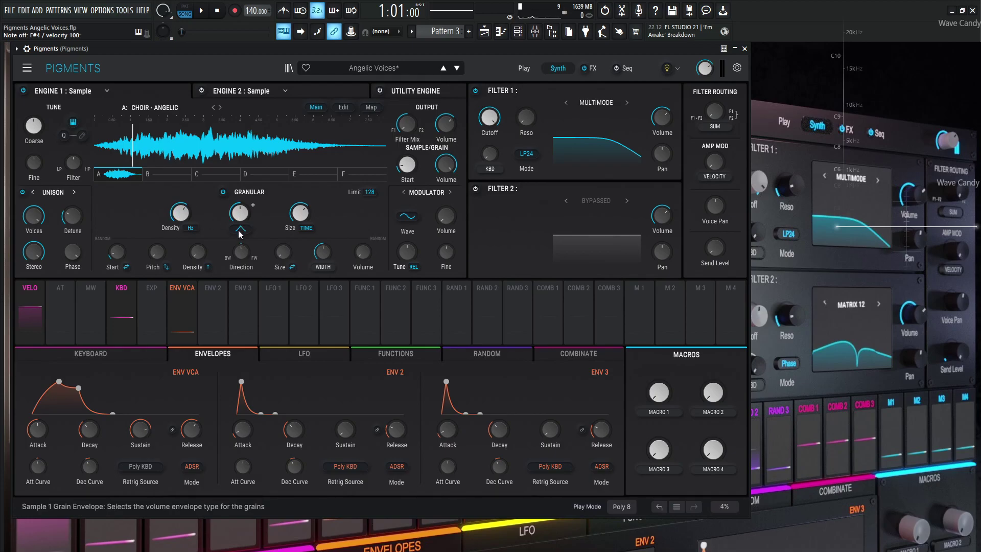
click(242, 234)
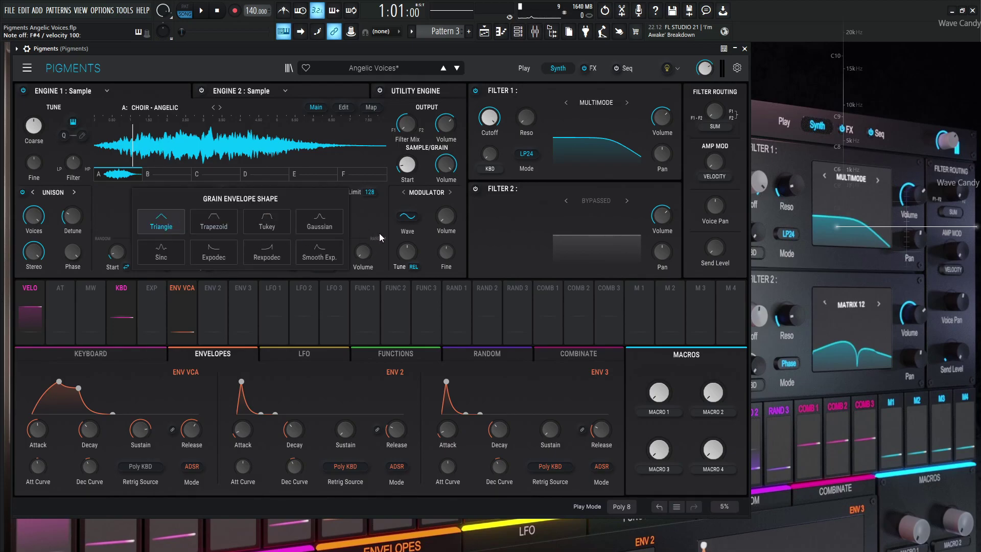
click(333, 223)
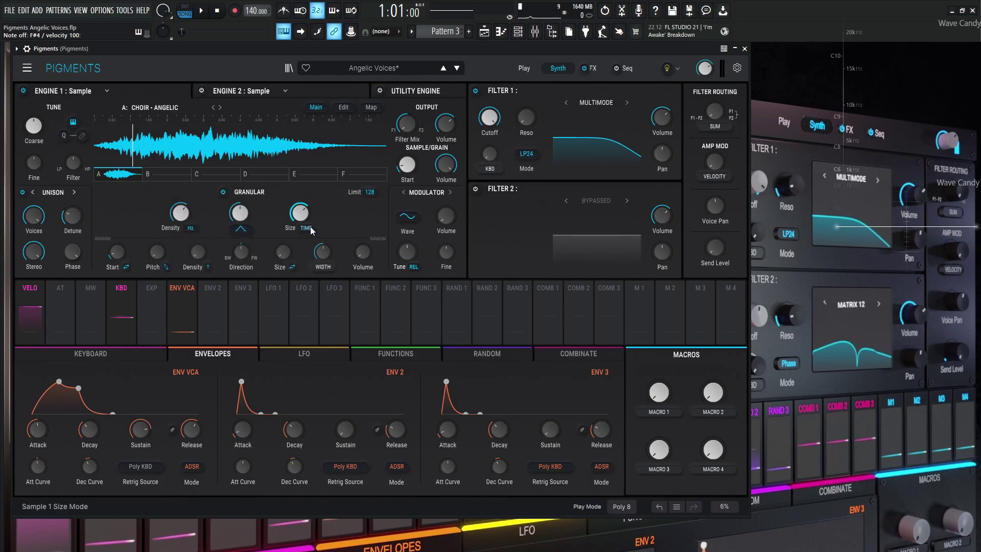
click(310, 230)
click(355, 218)
mouse_move(207, 257)
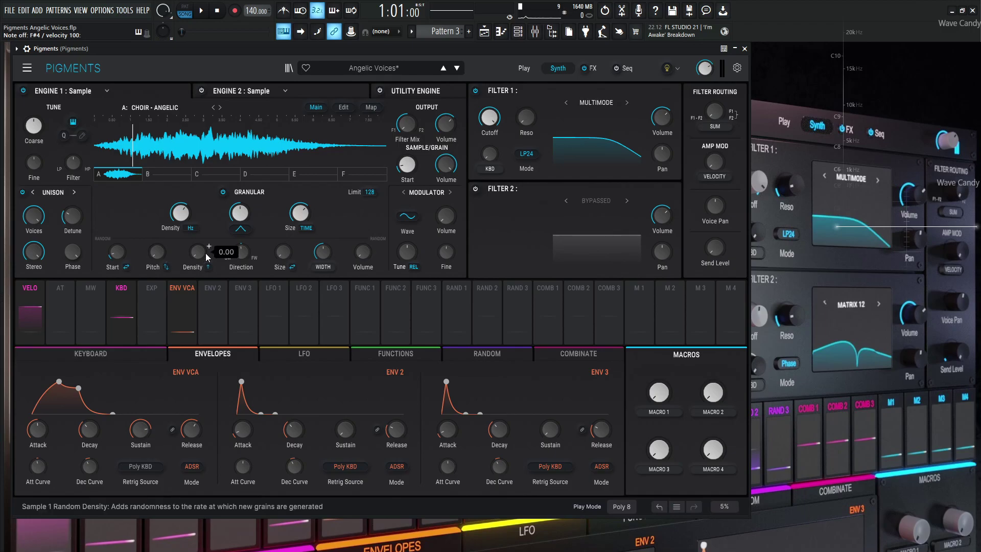
mouse_move(242, 258)
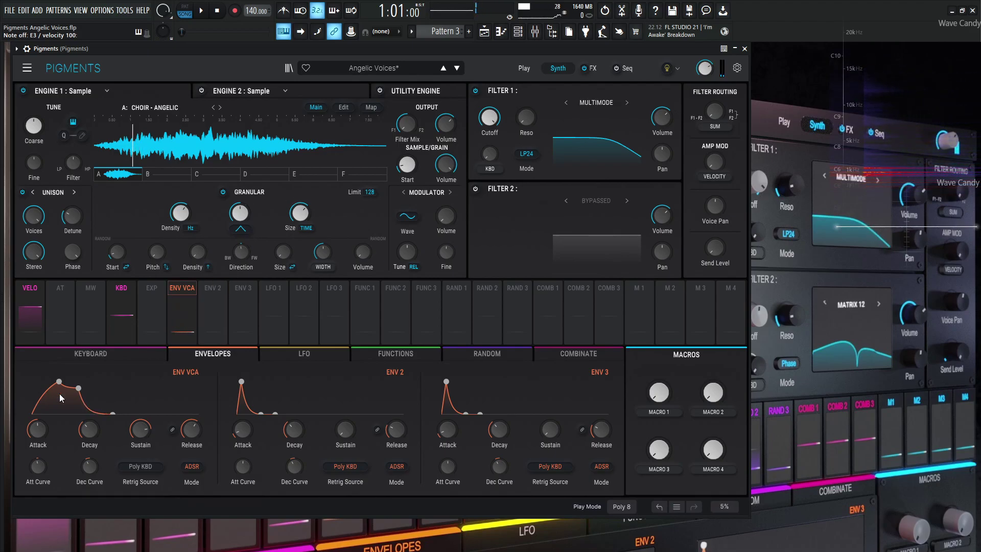
mouse_move(42, 432)
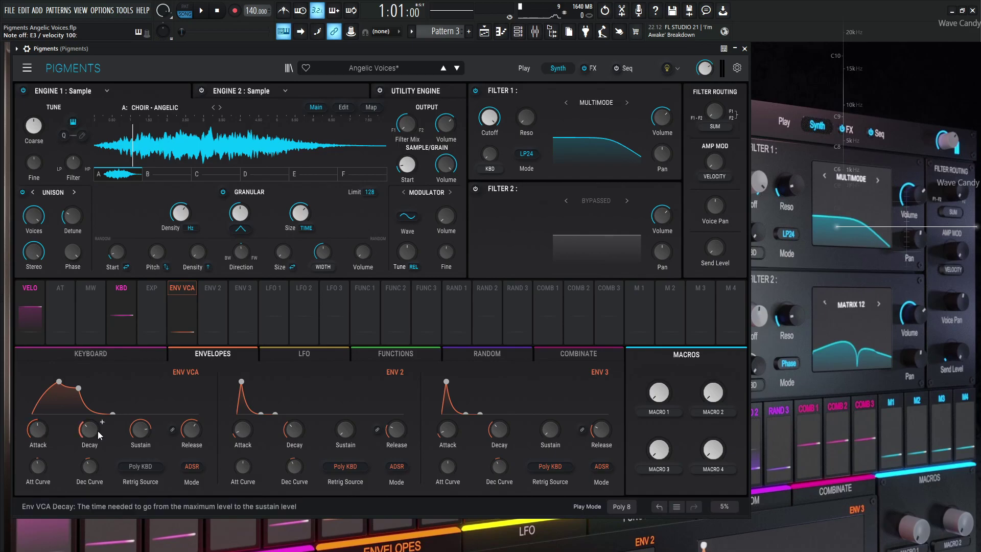
mouse_move(96, 432)
mouse_move(139, 434)
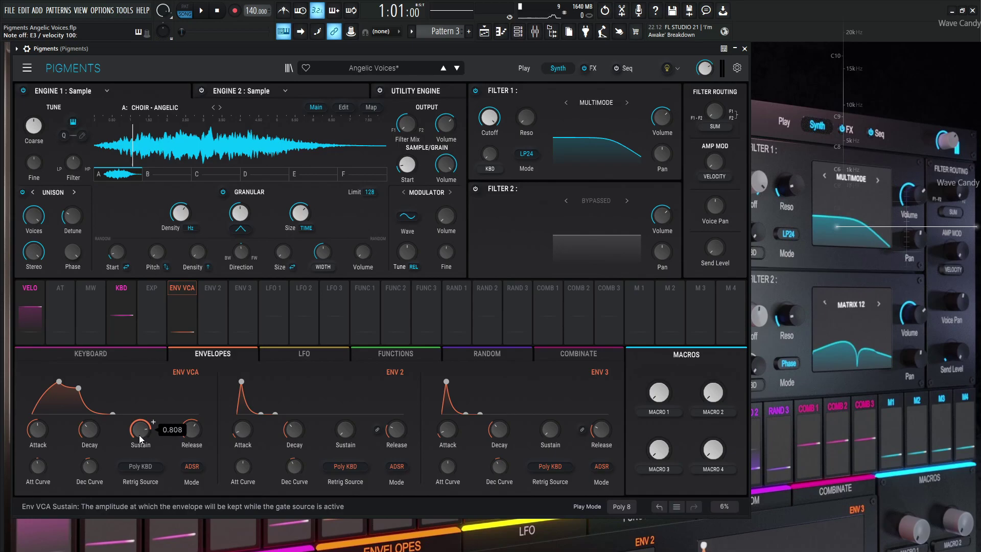
mouse_move(194, 434)
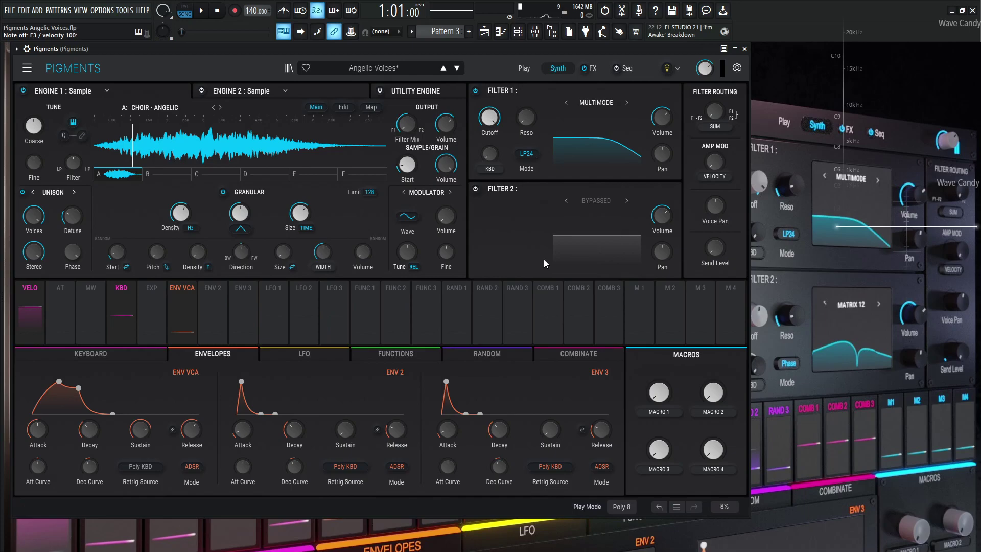
key(2)
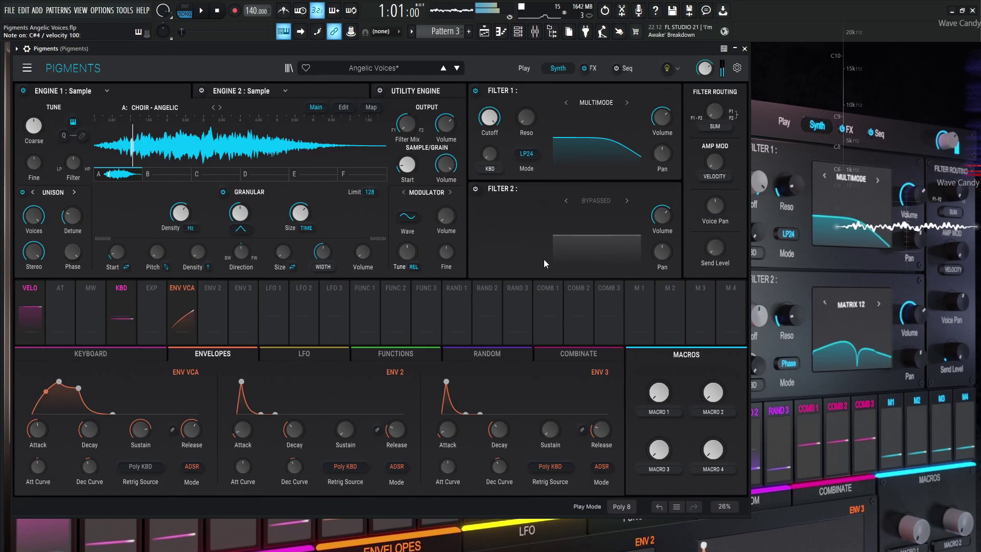
key(bracketright)
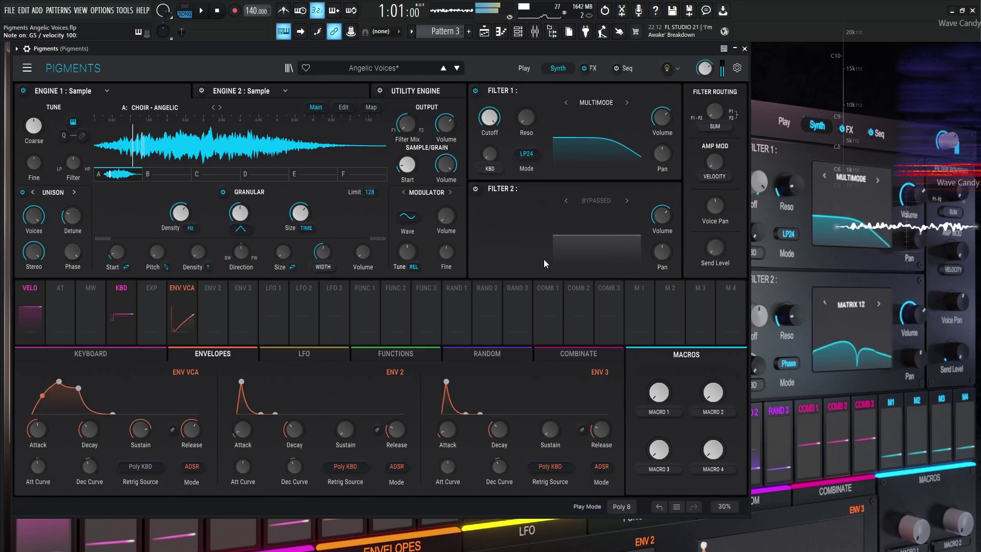
key(equal)
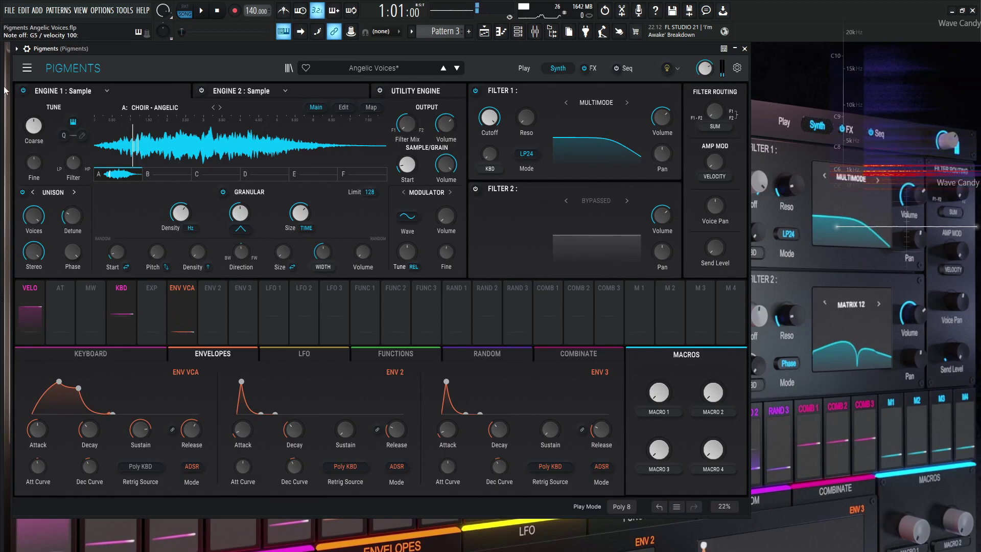
key(alt+F8)
key(alt+F8)
click(23, 91)
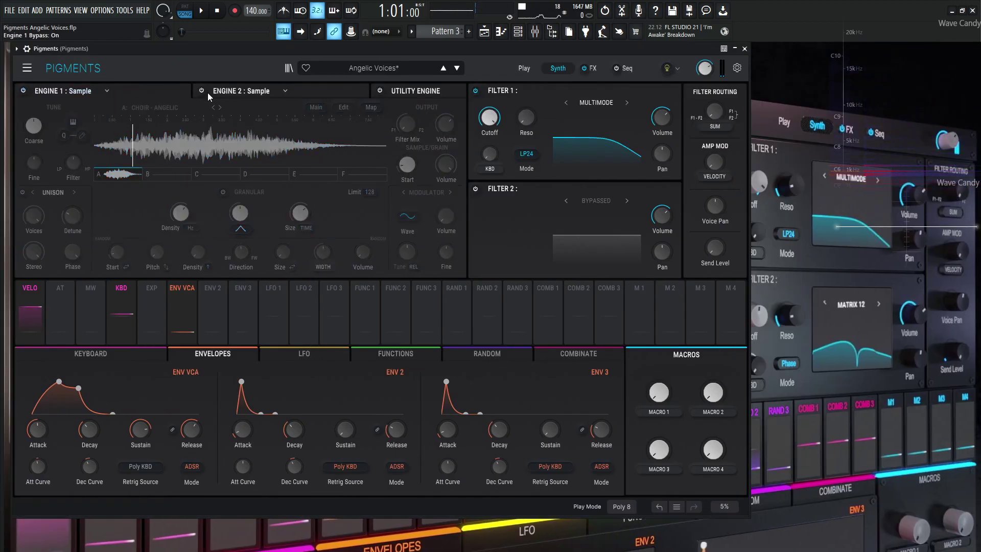
click(202, 91)
key(m)
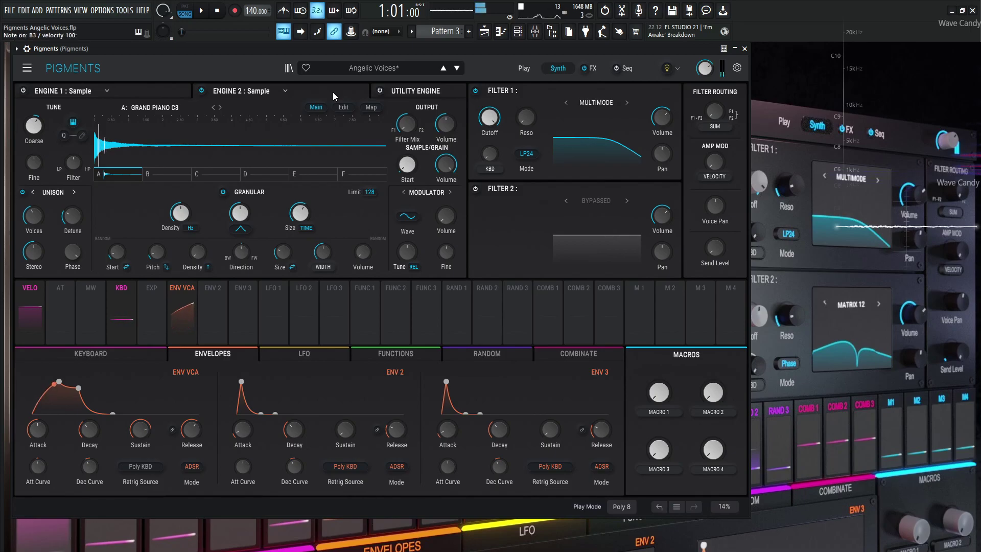
key(equal)
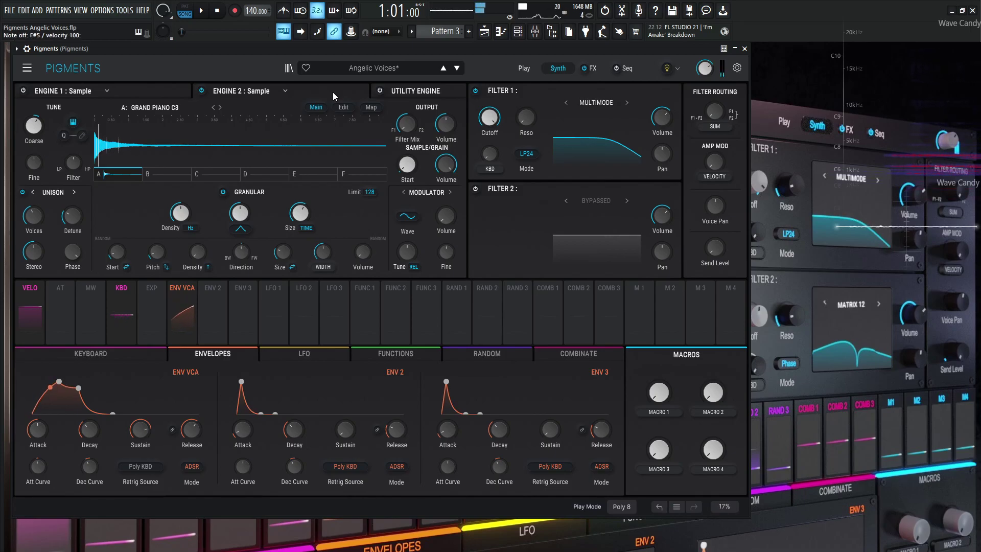
key(c)
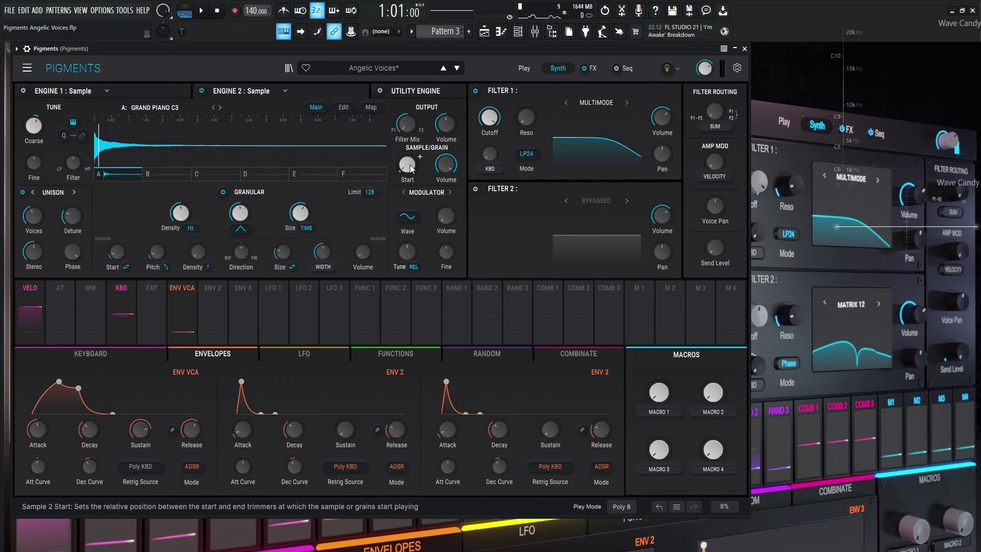
mouse_move(410, 170)
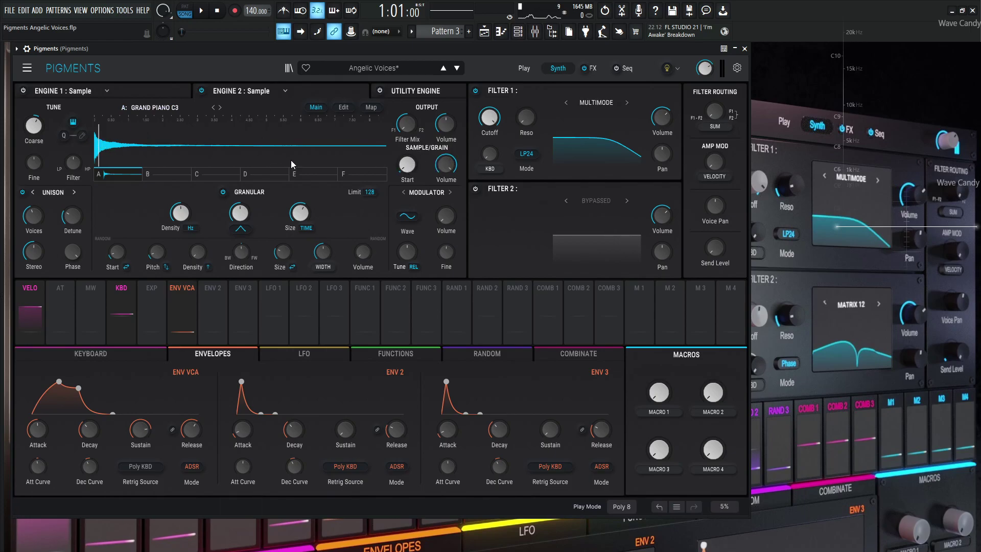
mouse_move(448, 168)
mouse_move(449, 130)
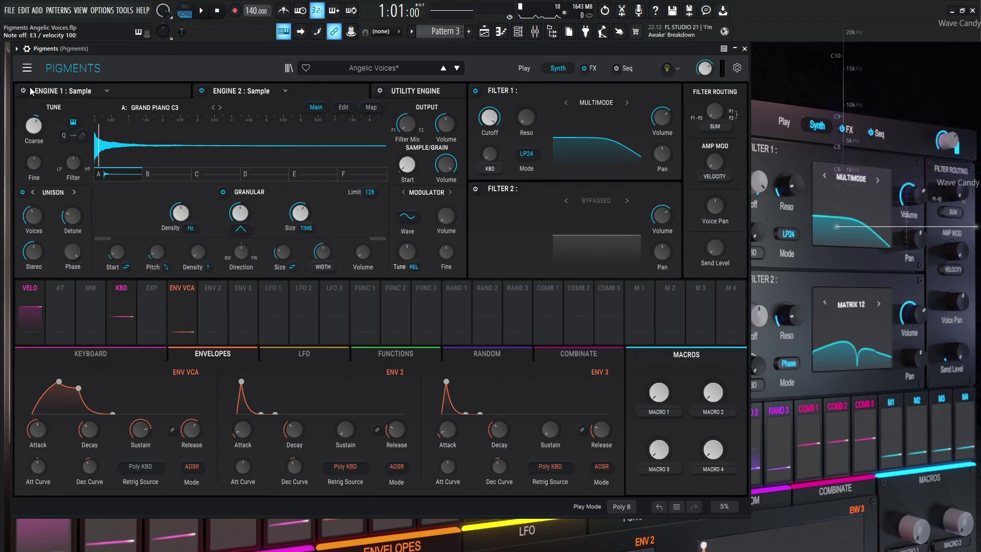
mouse_move(35, 129)
mouse_move(41, 218)
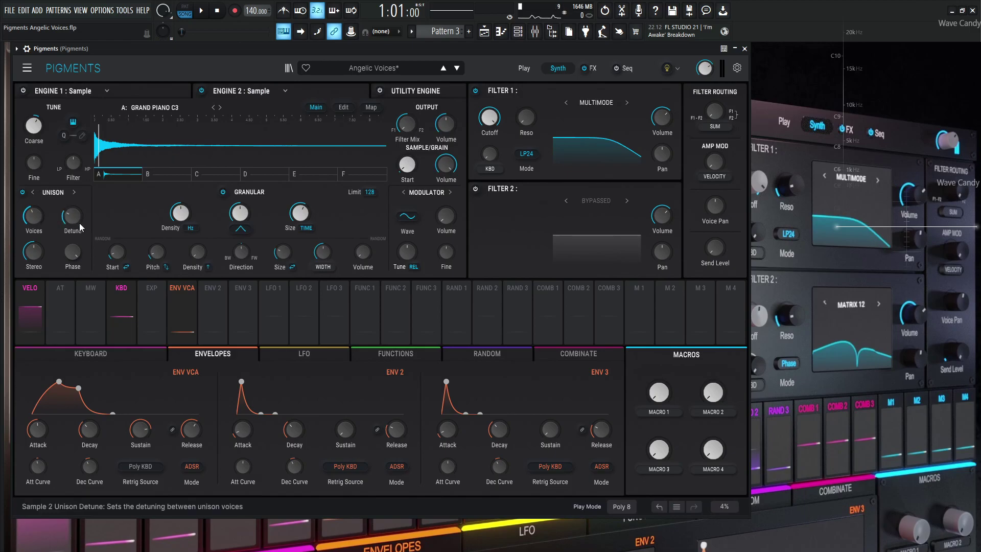
mouse_move(36, 253)
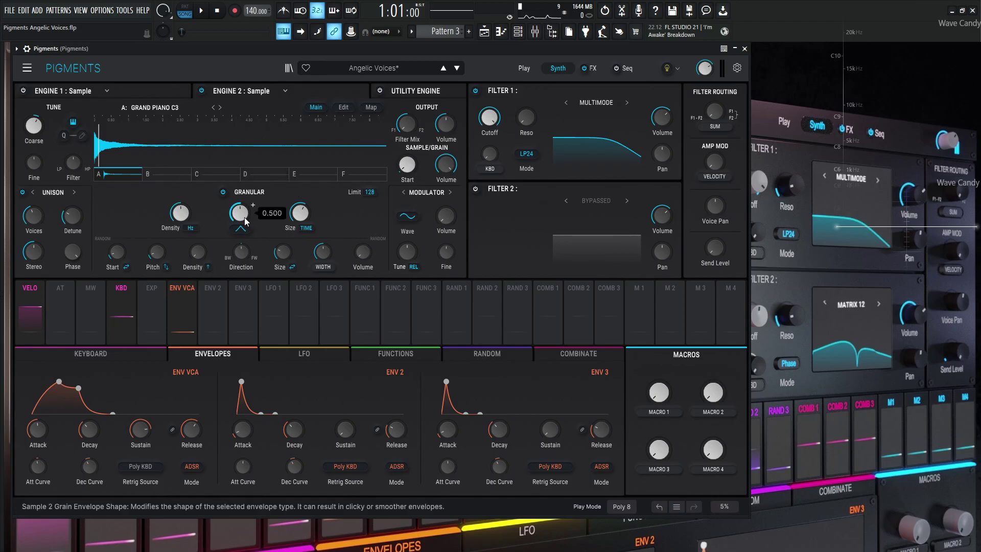
mouse_move(178, 217)
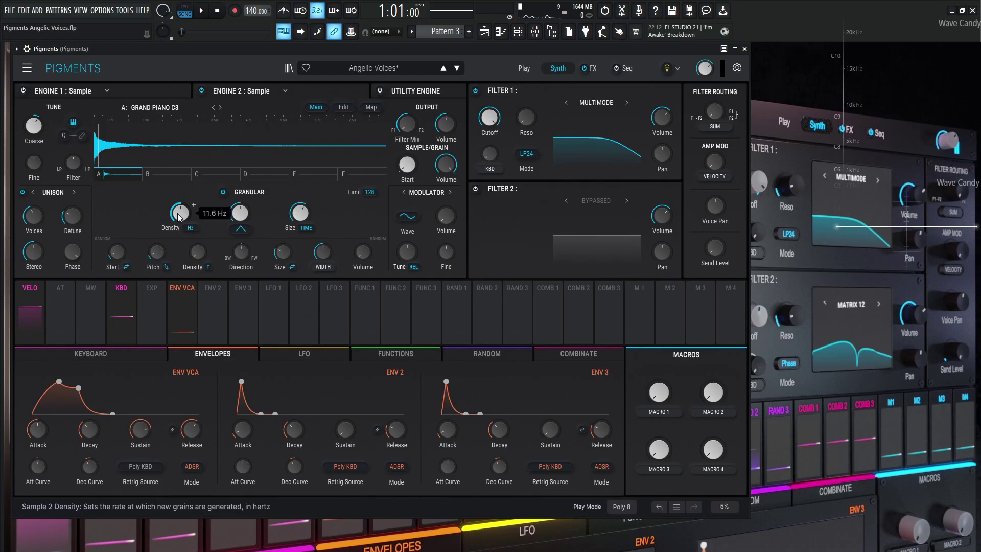
mouse_move(297, 220)
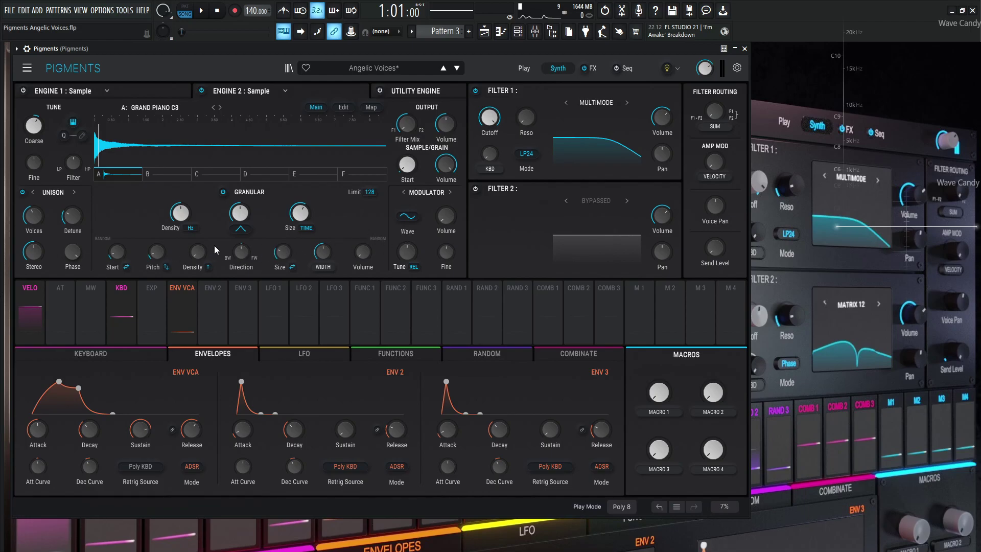
mouse_move(118, 258)
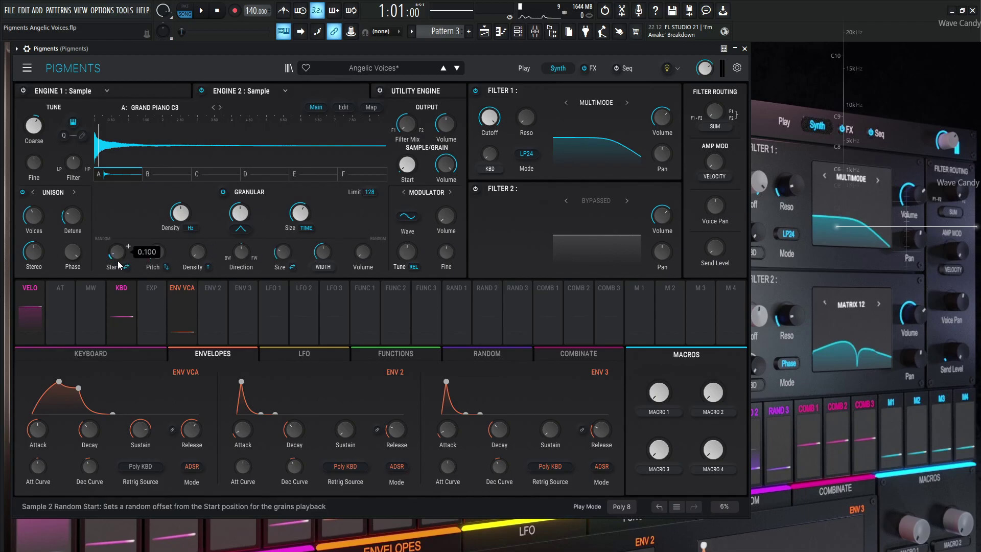
click(127, 267)
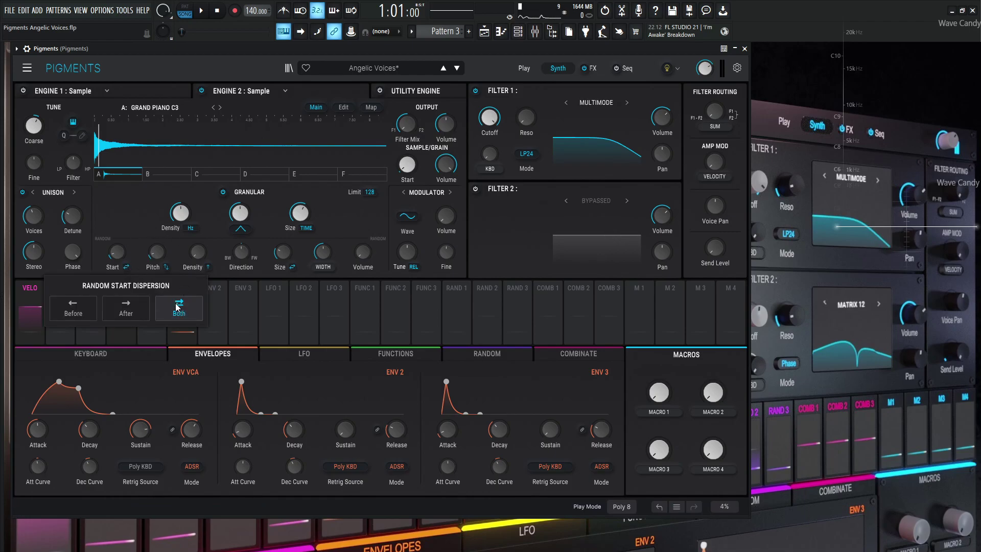
click(134, 214)
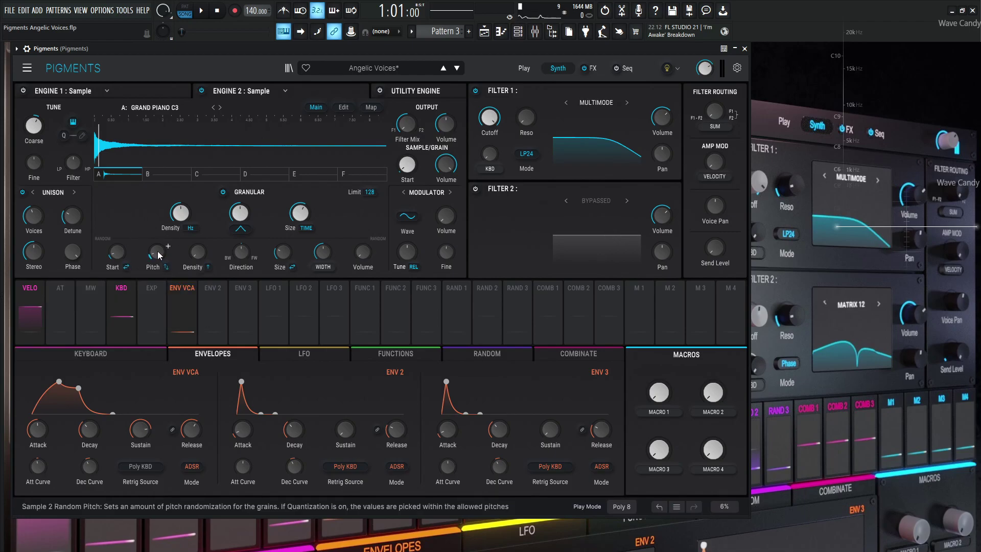
click(167, 267)
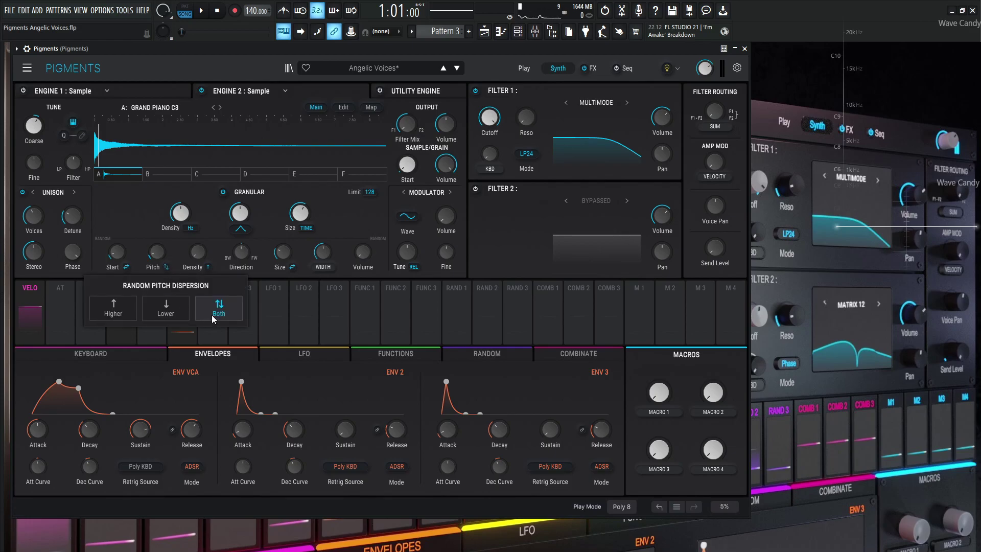
click(214, 236)
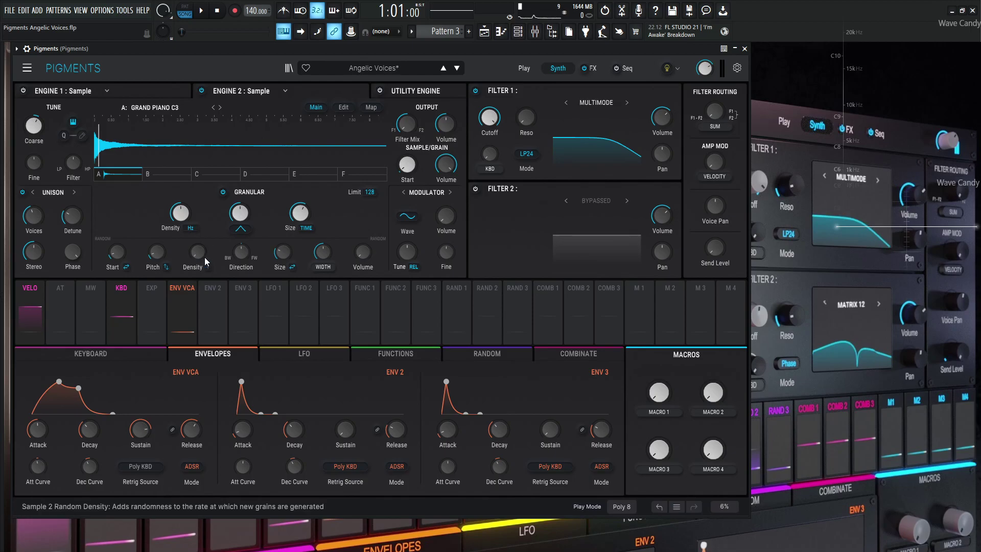
mouse_move(199, 258)
mouse_move(242, 256)
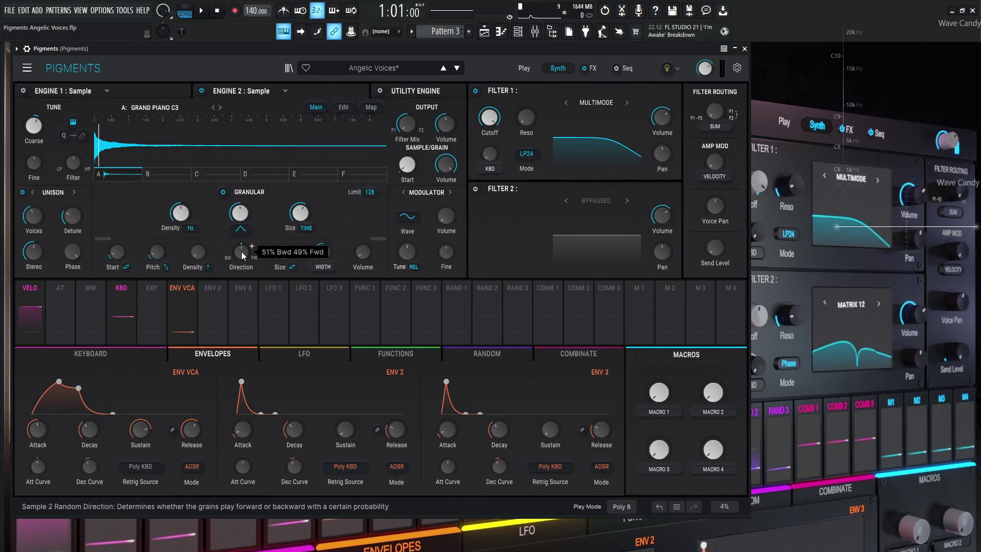
click(292, 268)
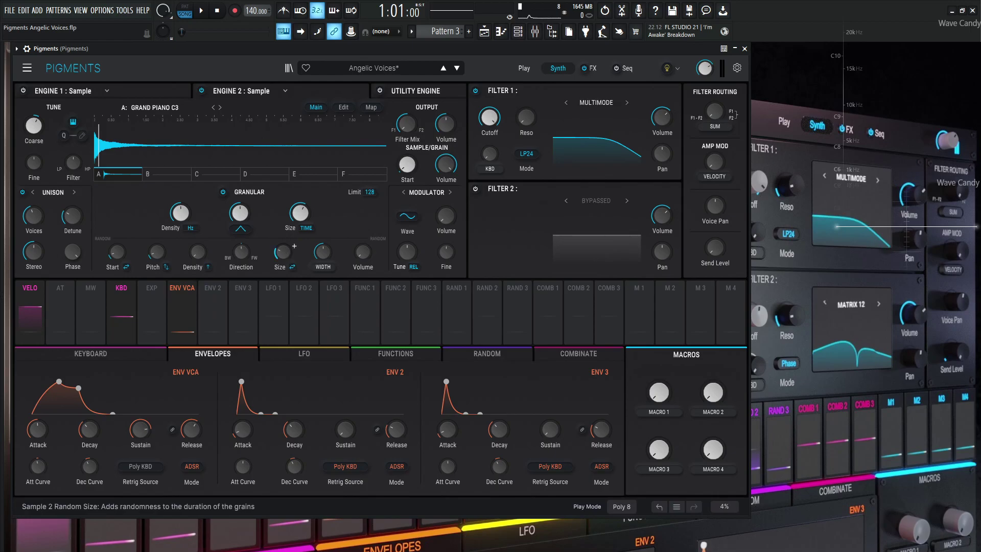
mouse_move(286, 250)
mouse_move(322, 251)
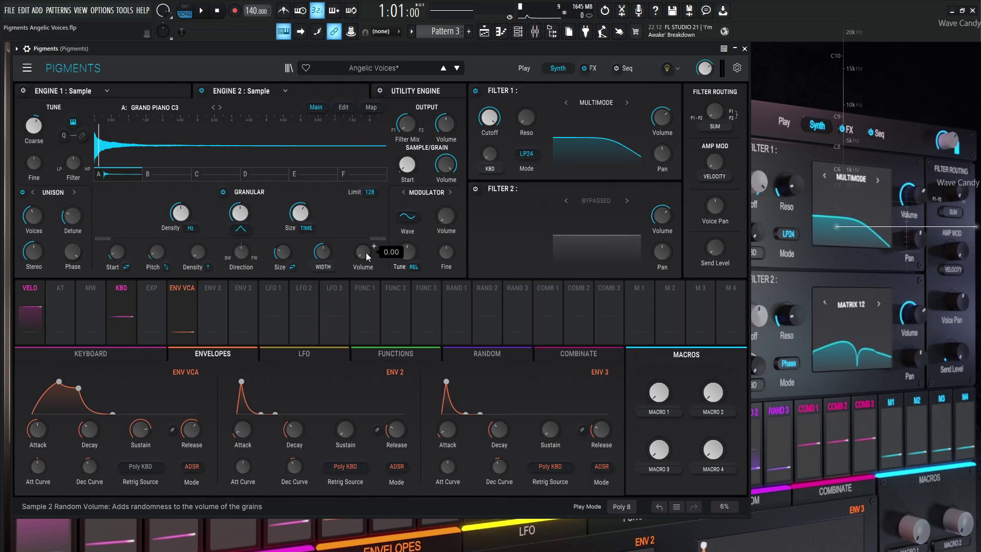
key(g)
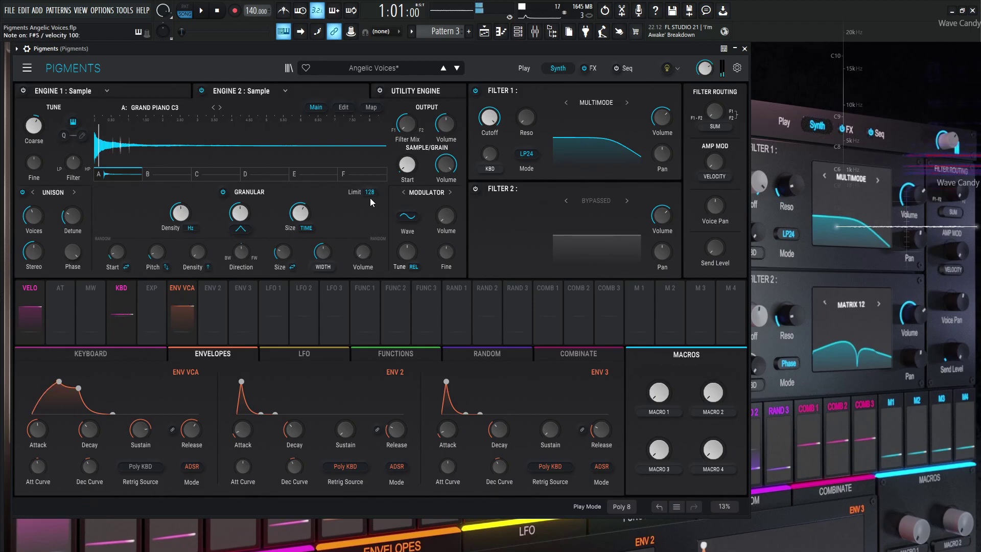
key(n)
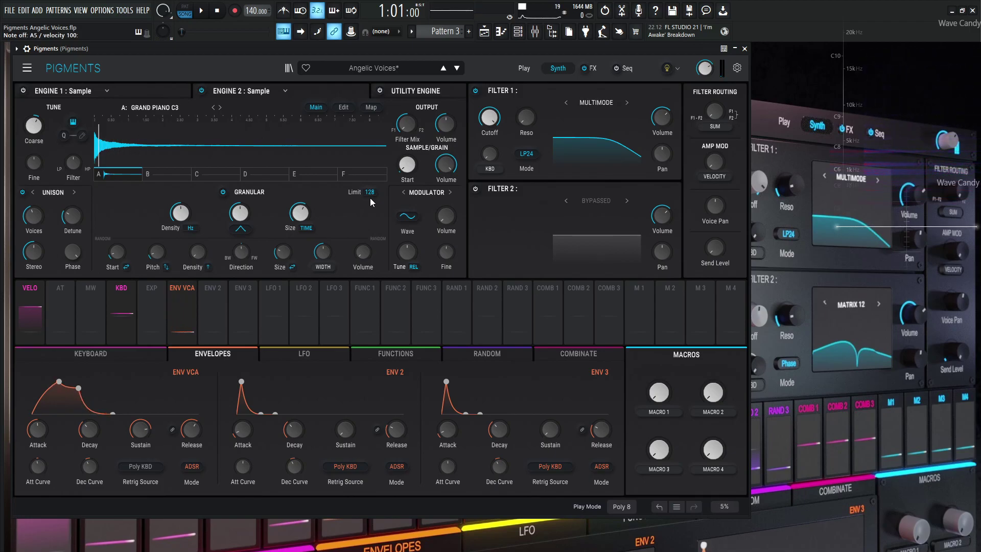
click(223, 193)
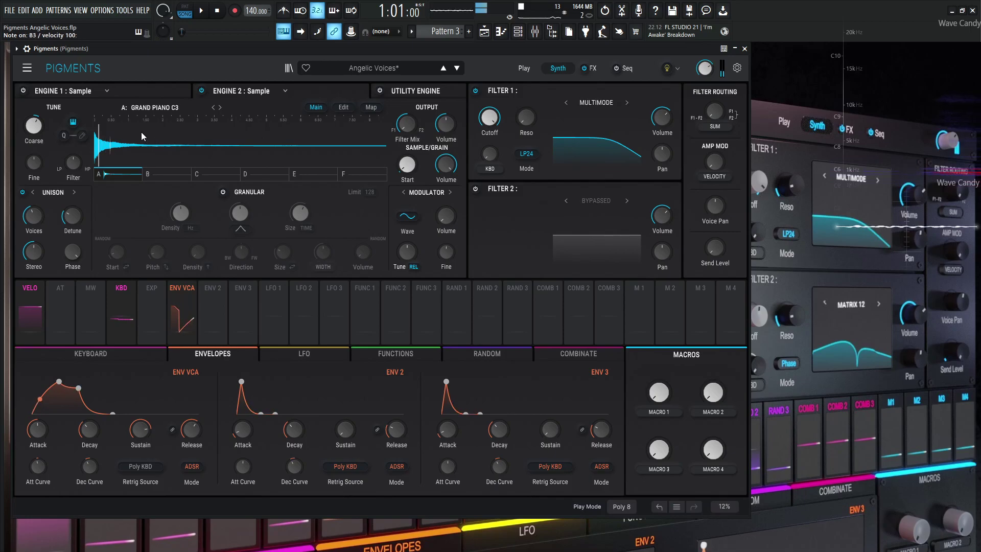
click(222, 193)
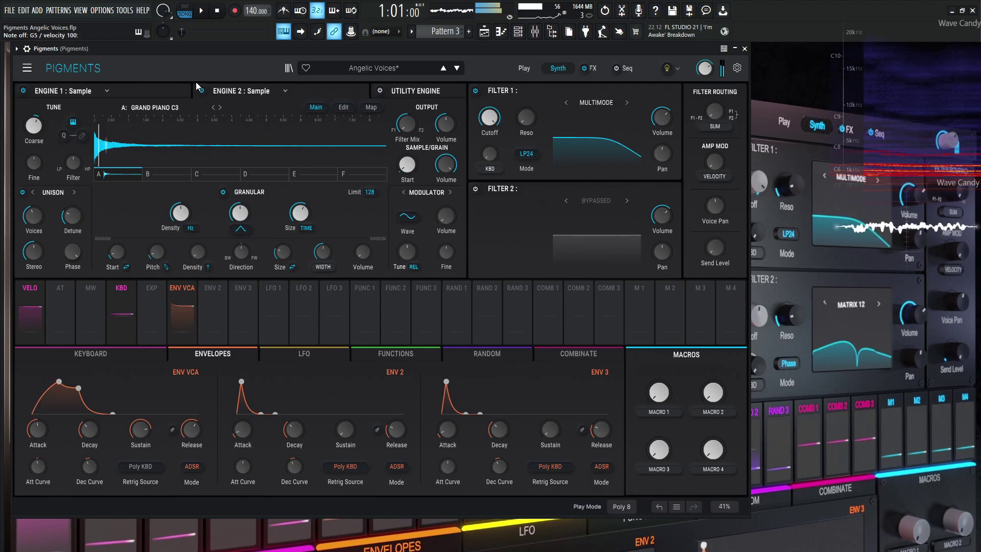
Enable the utility engine, with its two White Noise (Wide) sources and -15.6 dB sine oscillator.
click(399, 93)
click(379, 90)
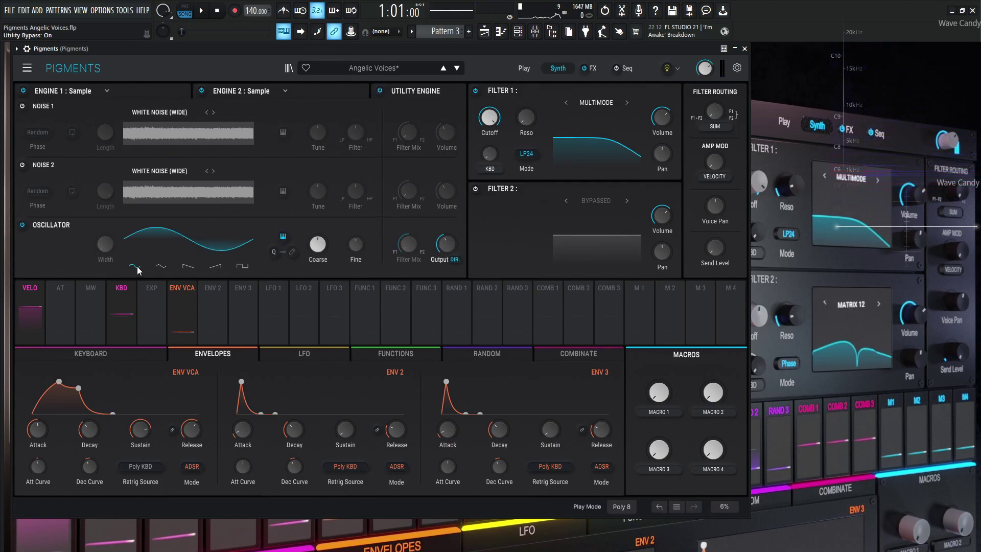
mouse_move(331, 236)
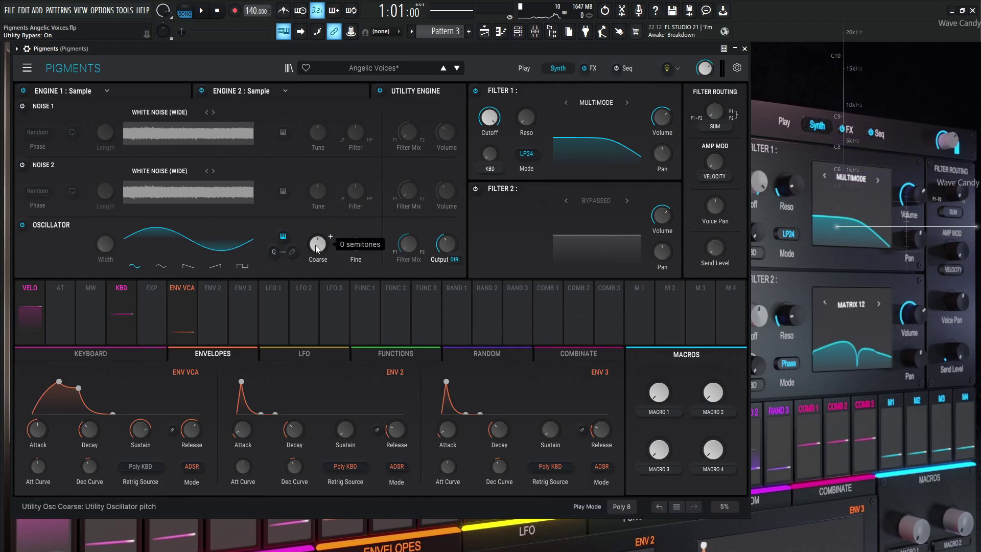
mouse_move(460, 236)
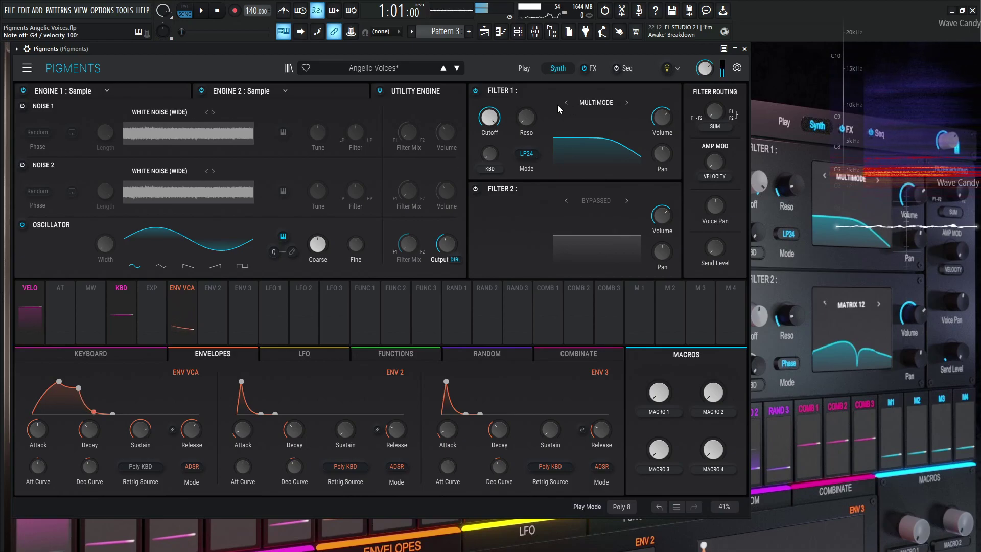
Flip between the Synth and FX pages, ending on the FX page's ParamEQ, PS Delay and Reverb chain.
click(595, 66)
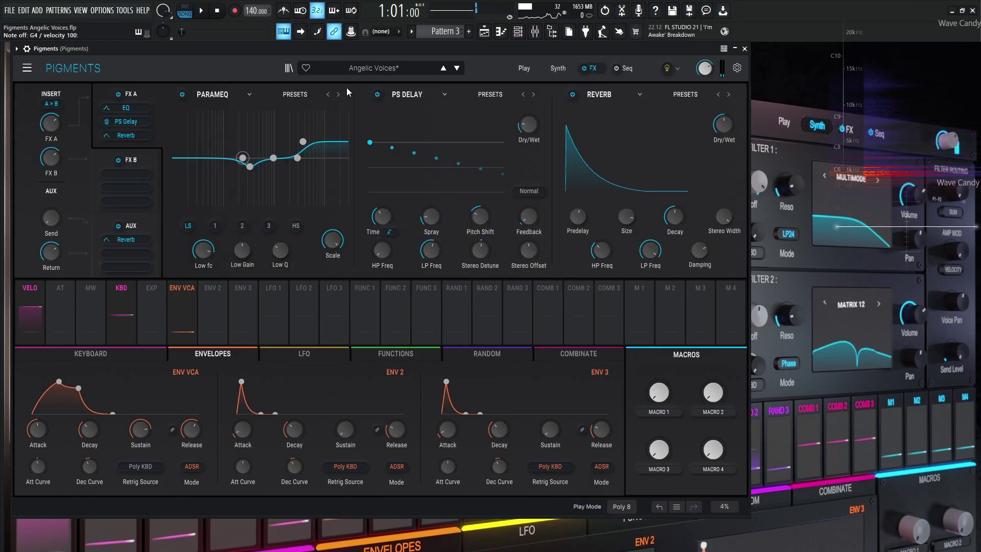
click(558, 68)
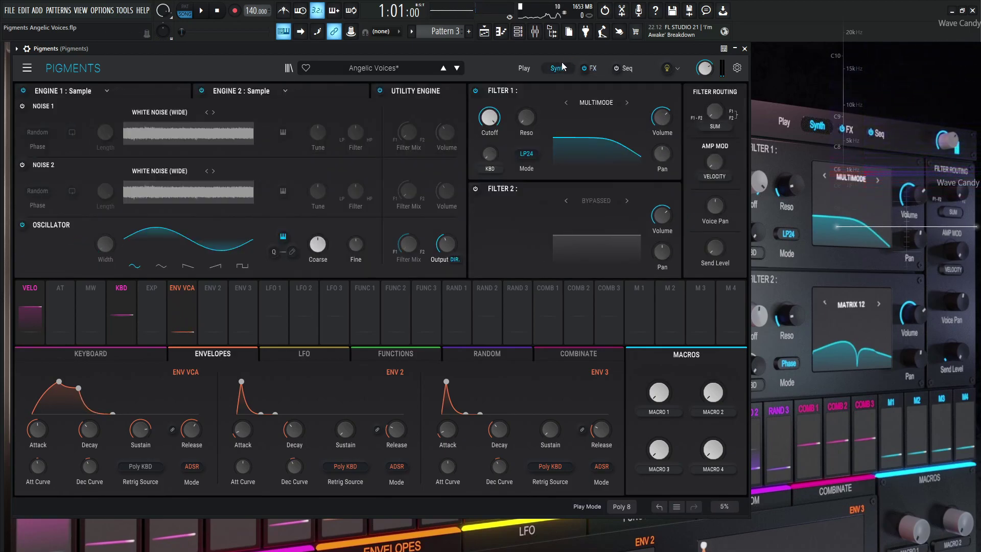
click(592, 68)
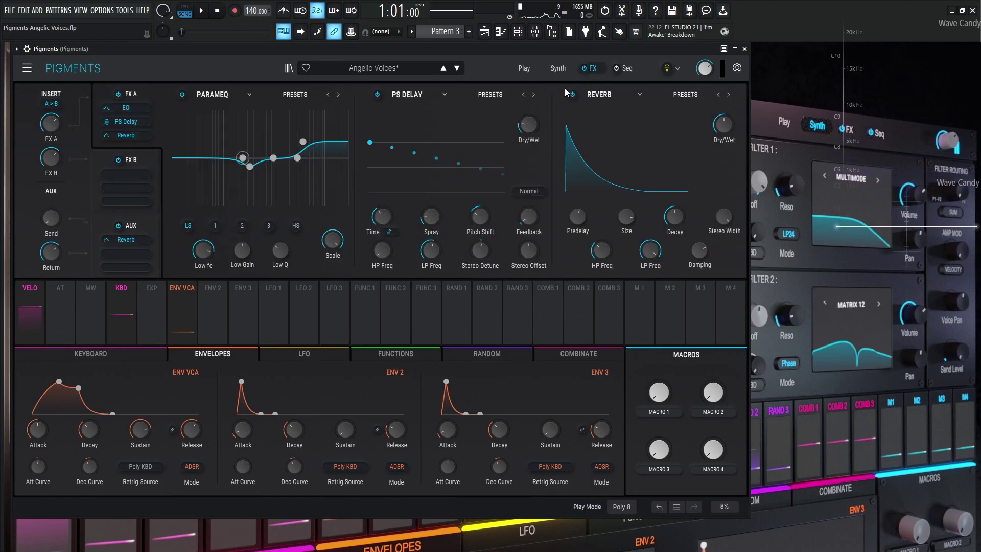
click(562, 71)
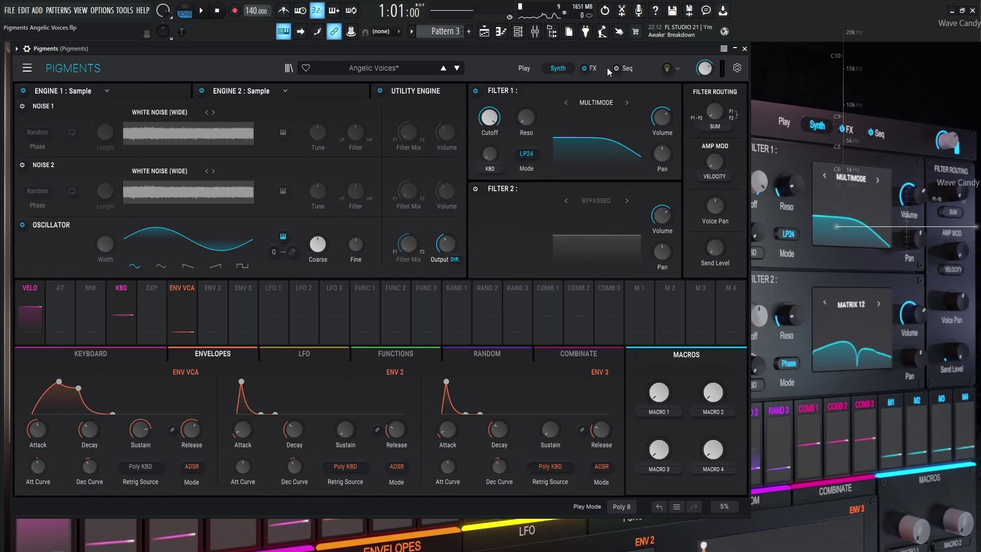
click(593, 68)
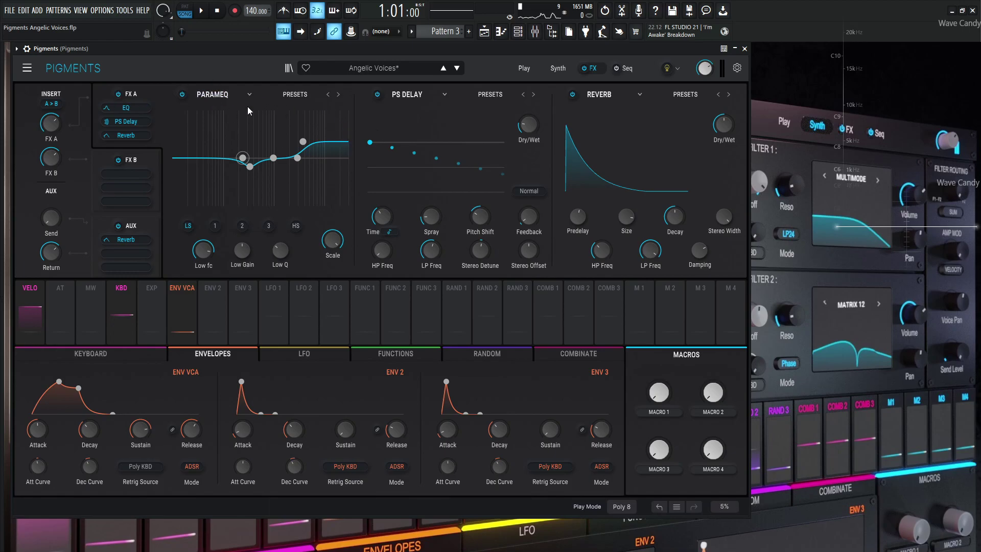
Inspect the ParamEQ's first peak band, then its high-shelf High fc, High Gain and High Q.
click(250, 167)
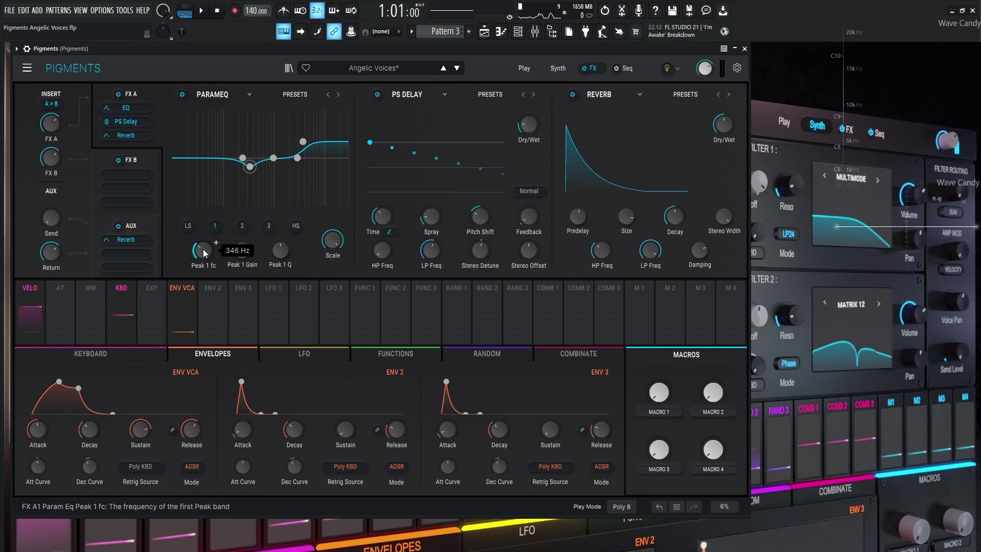
mouse_move(247, 258)
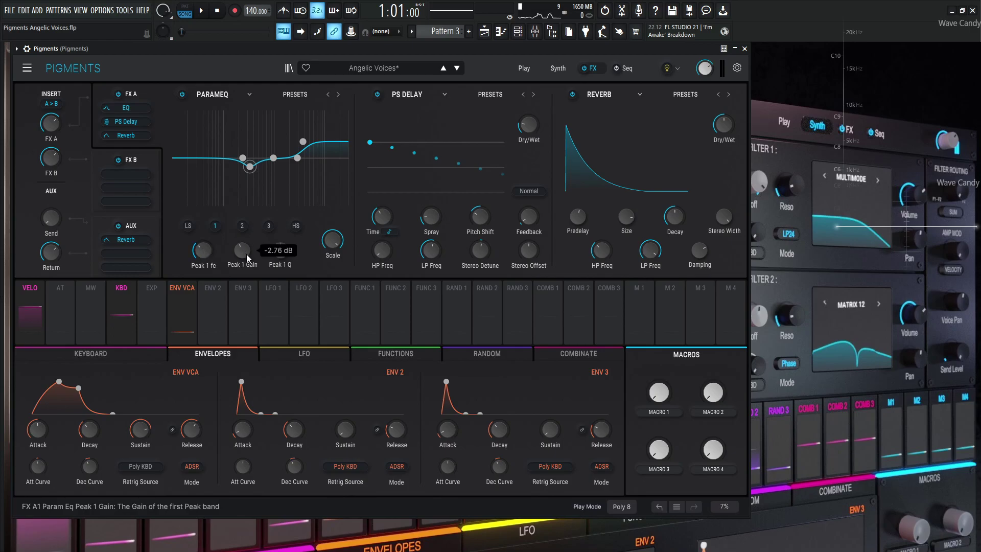
click(302, 141)
mouse_move(204, 250)
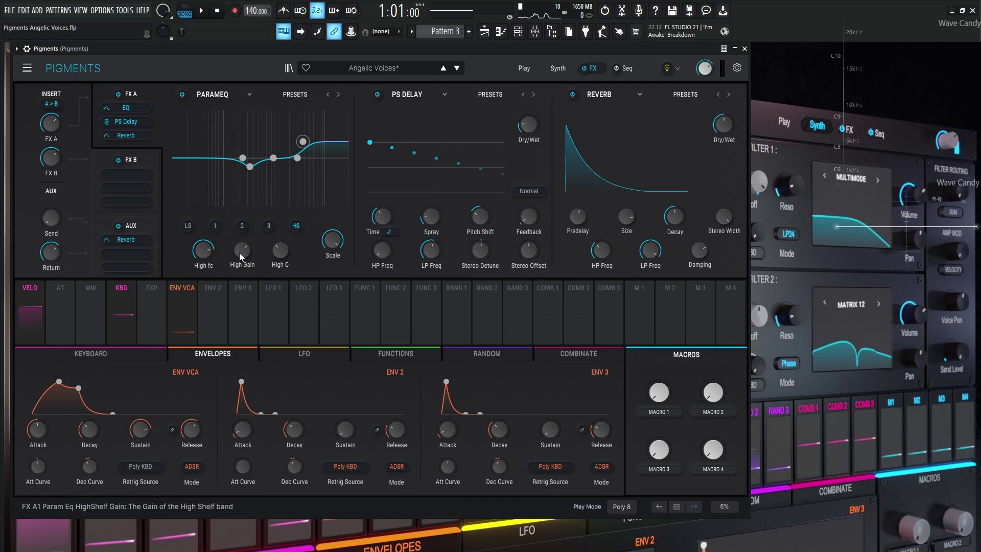
mouse_move(240, 252)
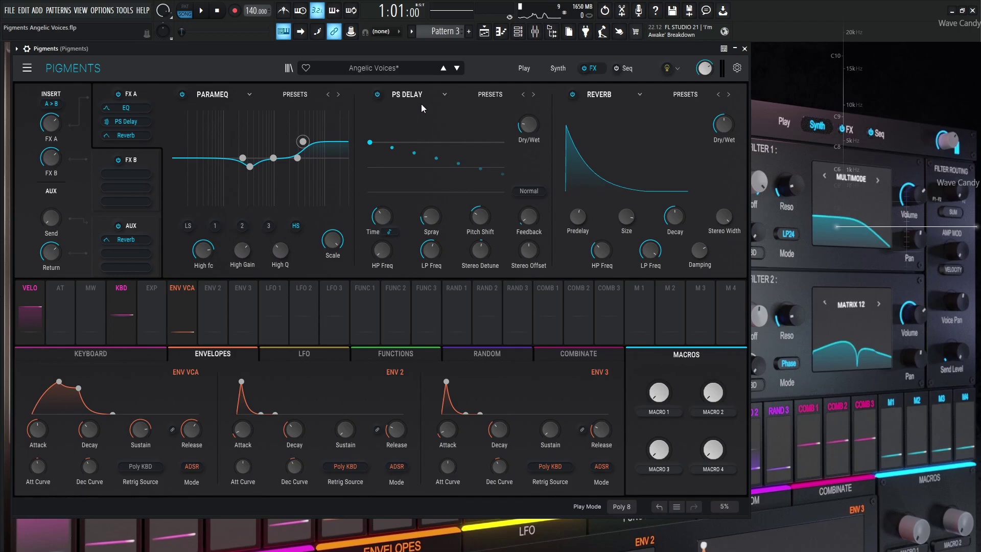
mouse_move(535, 129)
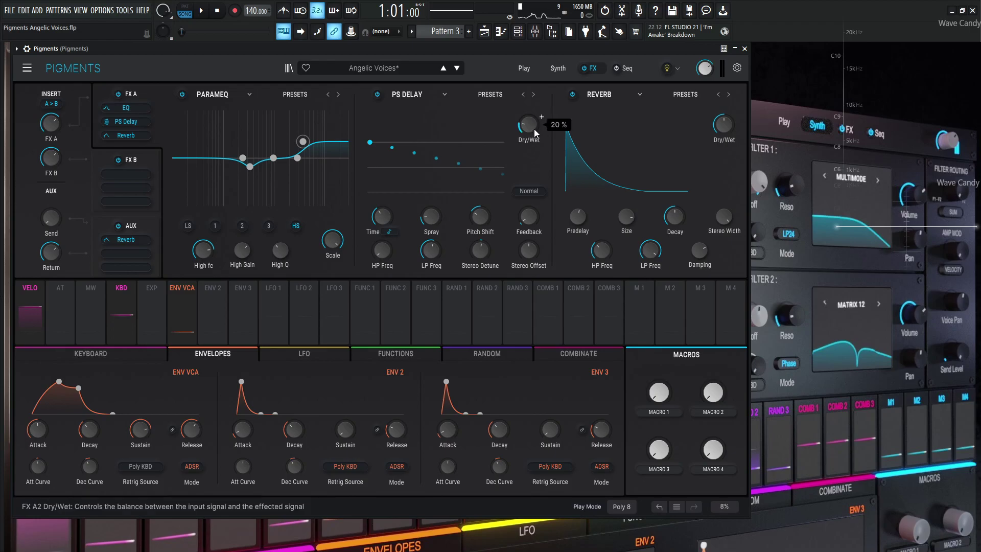
mouse_move(437, 218)
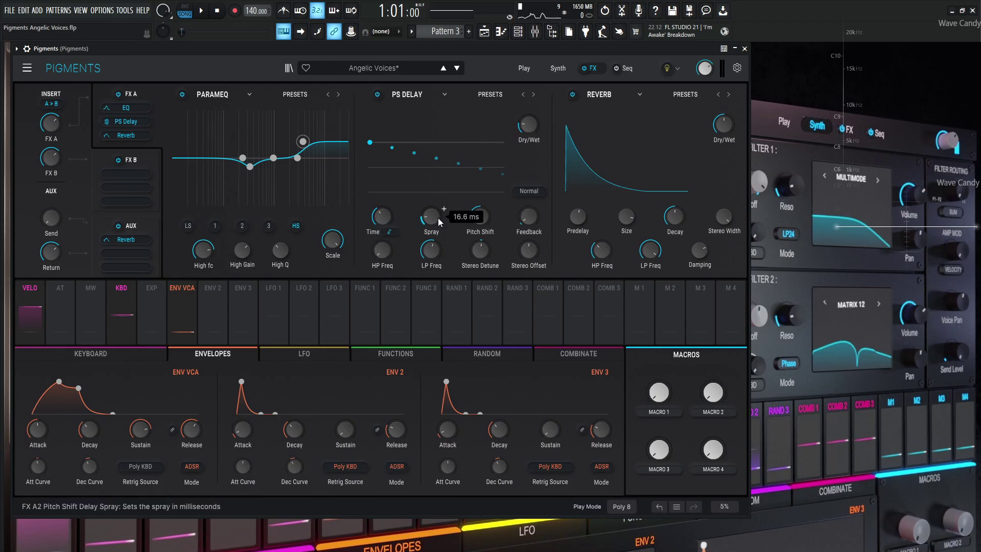
mouse_move(485, 219)
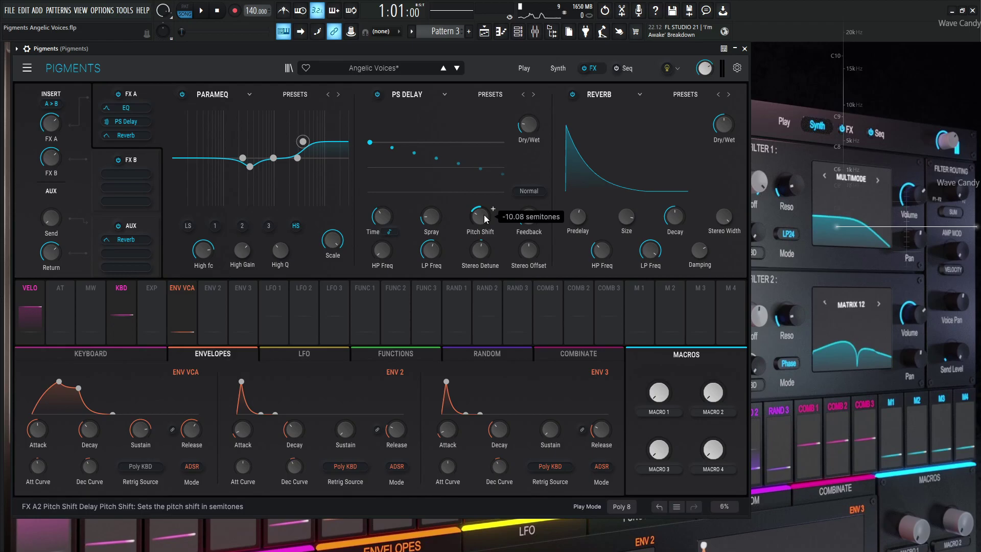
mouse_move(526, 220)
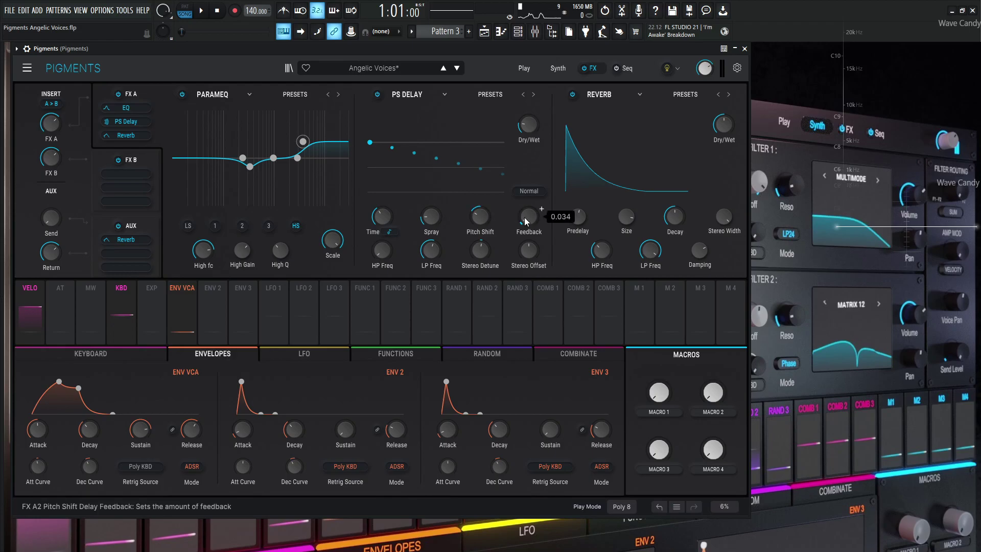
mouse_move(385, 250)
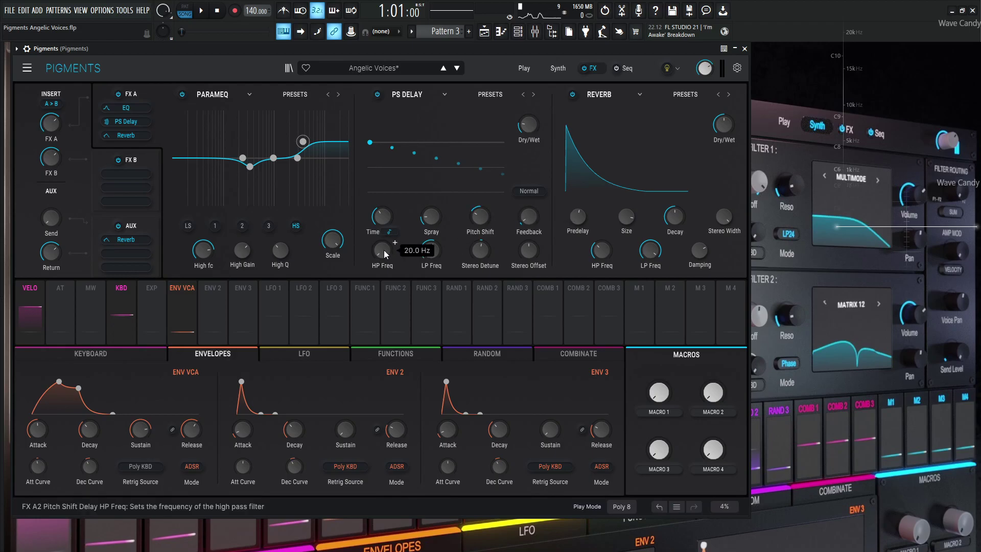
mouse_move(432, 254)
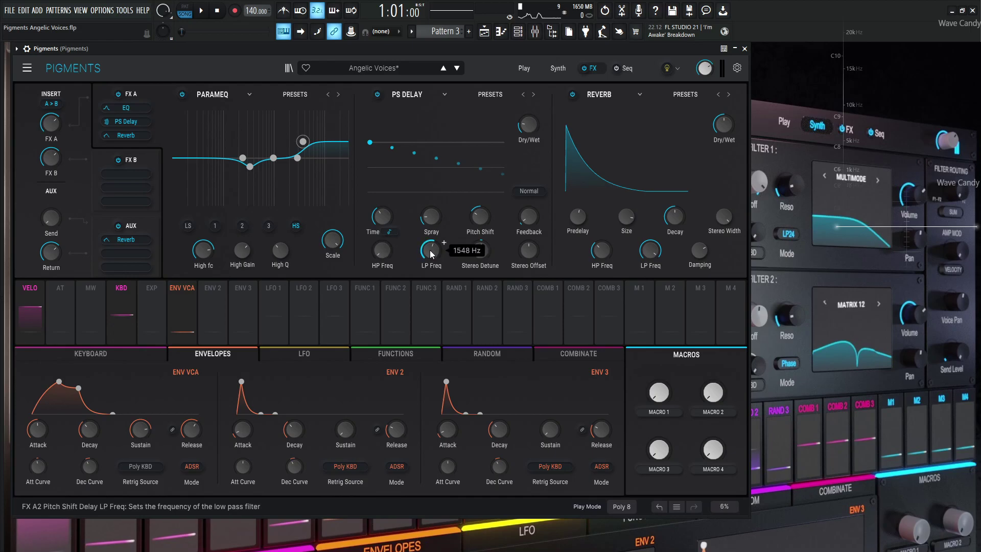
mouse_move(480, 257)
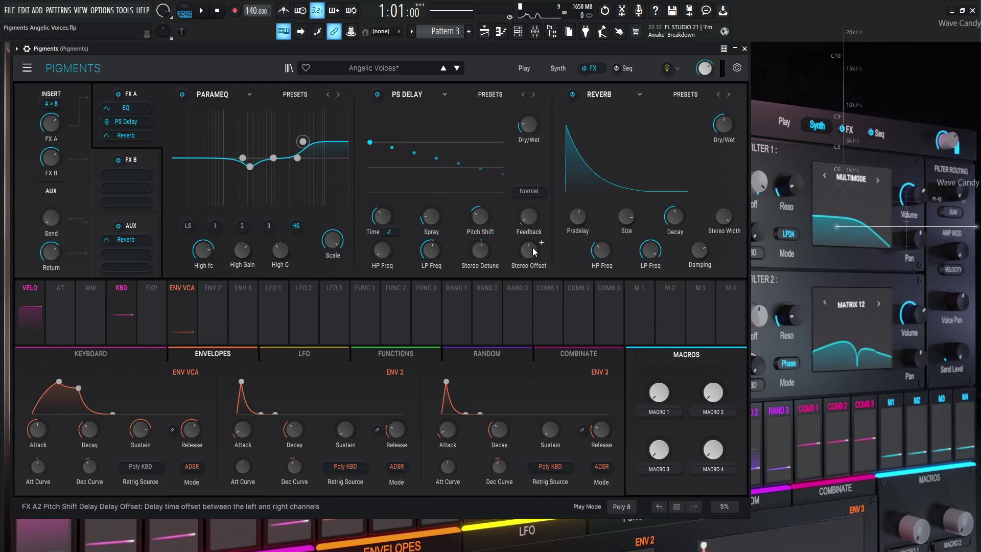
mouse_move(532, 248)
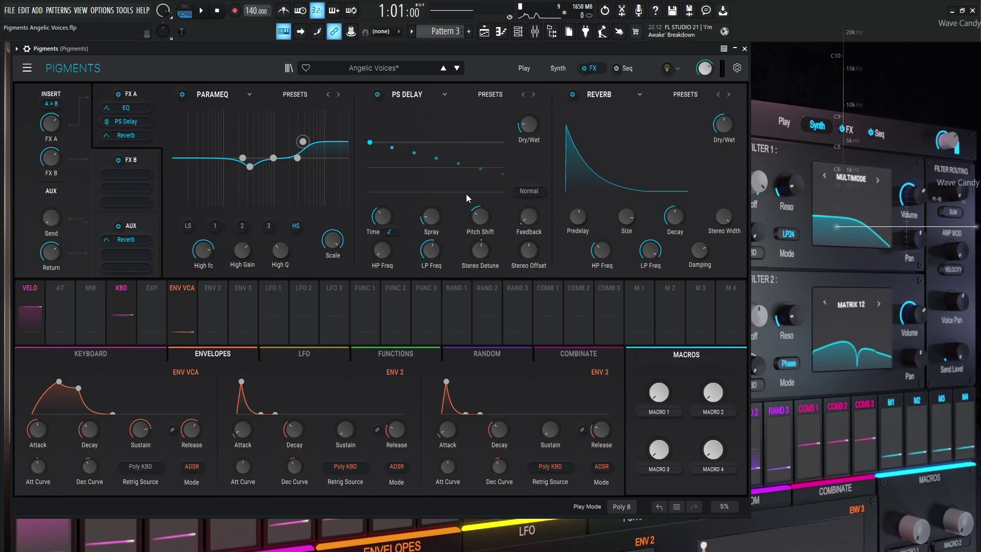
mouse_move(723, 126)
mouse_move(575, 218)
mouse_move(626, 218)
mouse_move(676, 219)
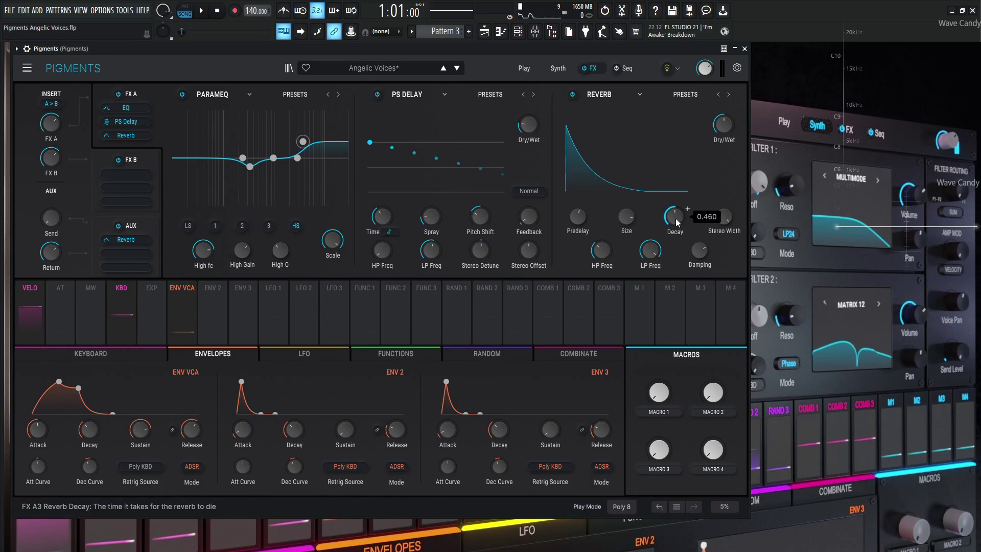
mouse_move(719, 219)
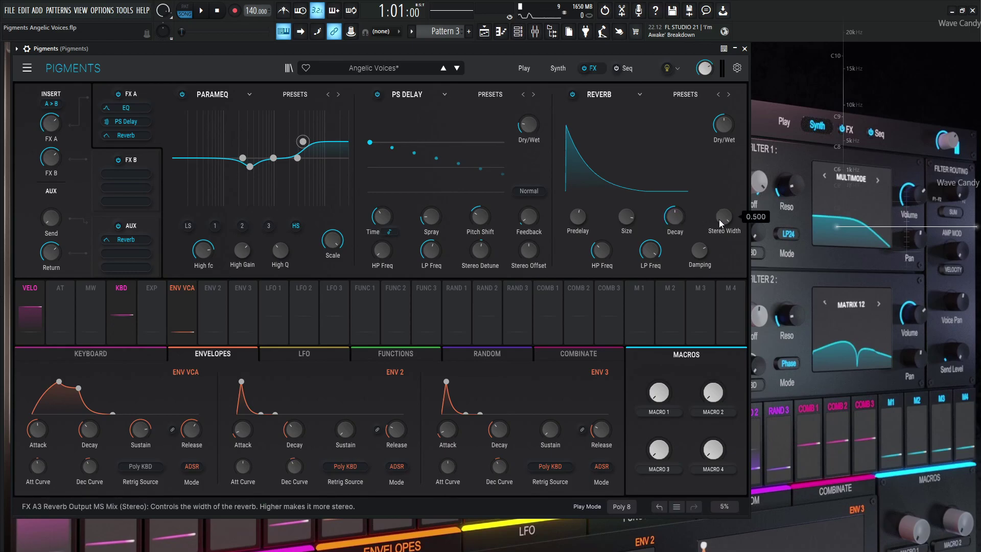
mouse_move(609, 252)
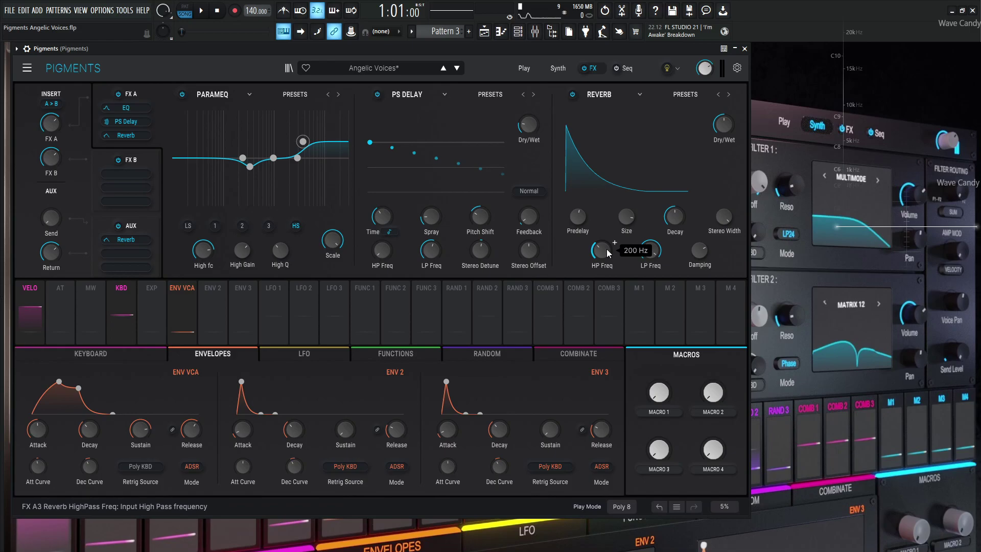
mouse_move(651, 253)
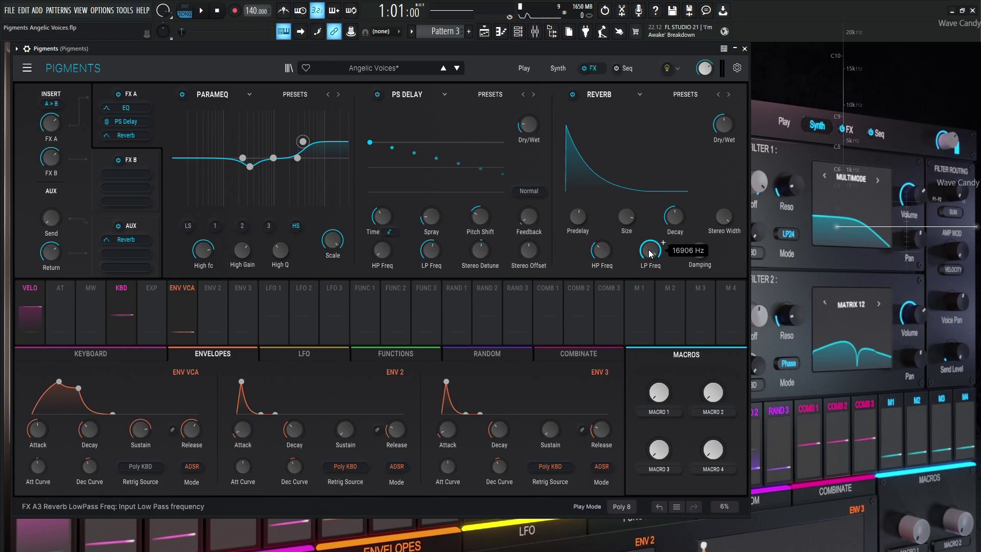
mouse_move(698, 255)
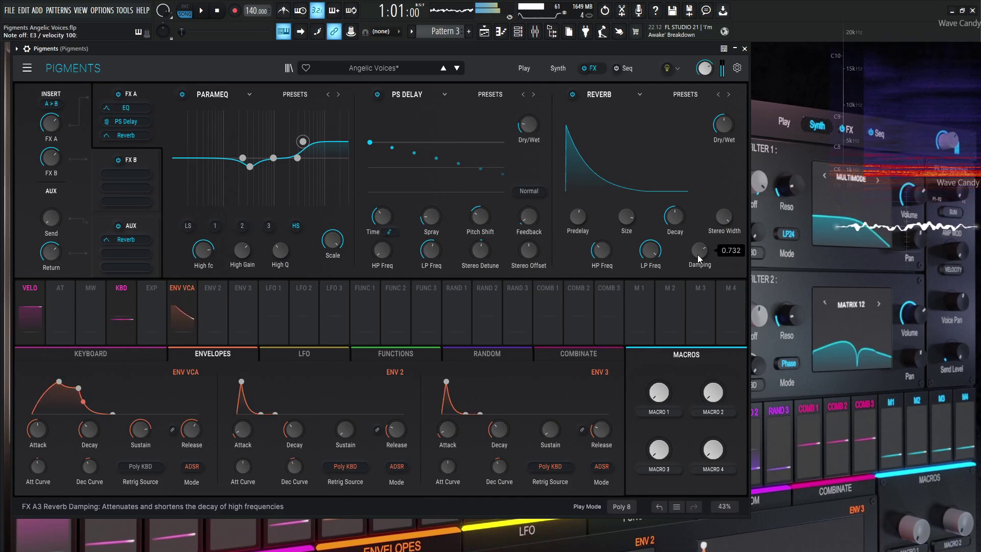
Return to the Synth page on Engine 1's Choir - Angelic sample, then briefly play and stop the song.
click(556, 72)
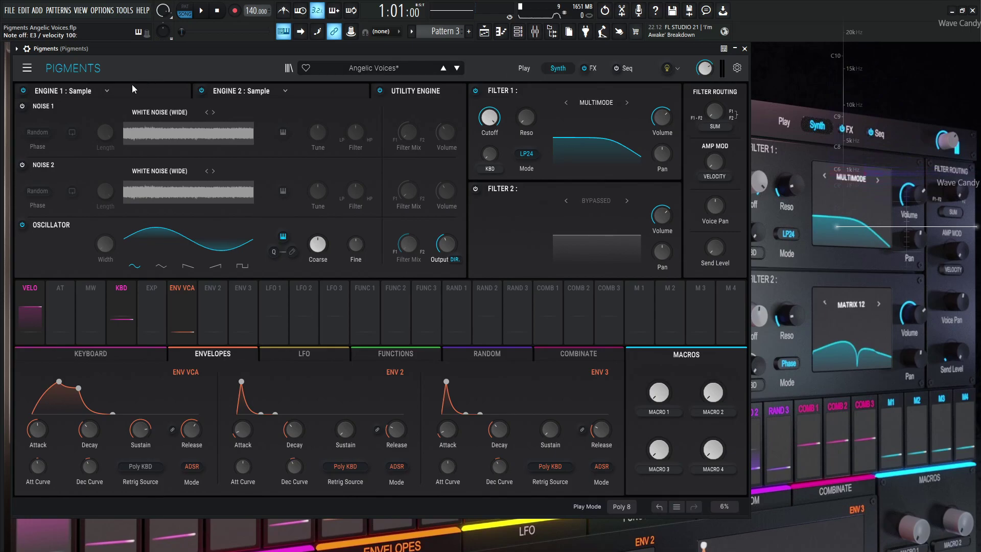
click(154, 90)
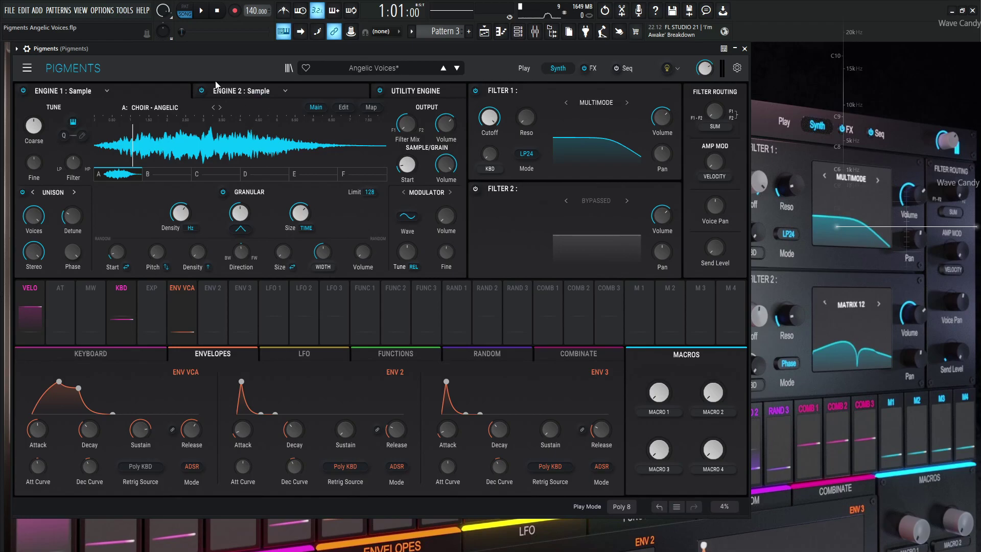
click(29, 72)
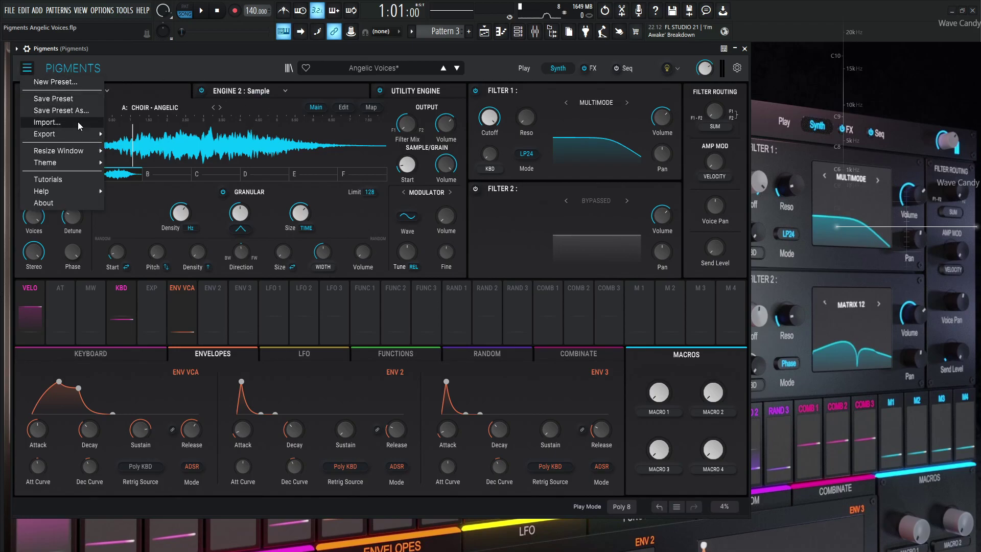
click(201, 71)
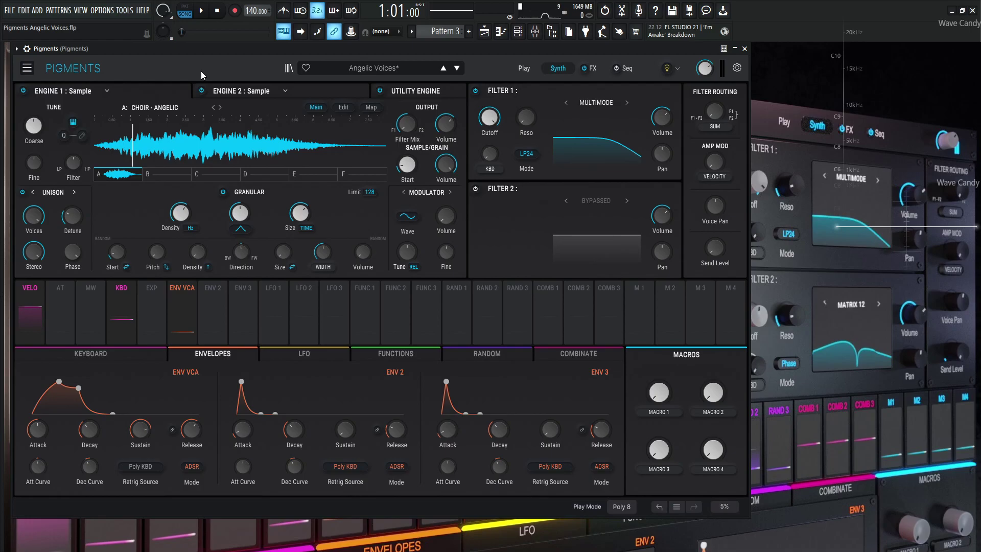
click(201, 11)
click(219, 11)
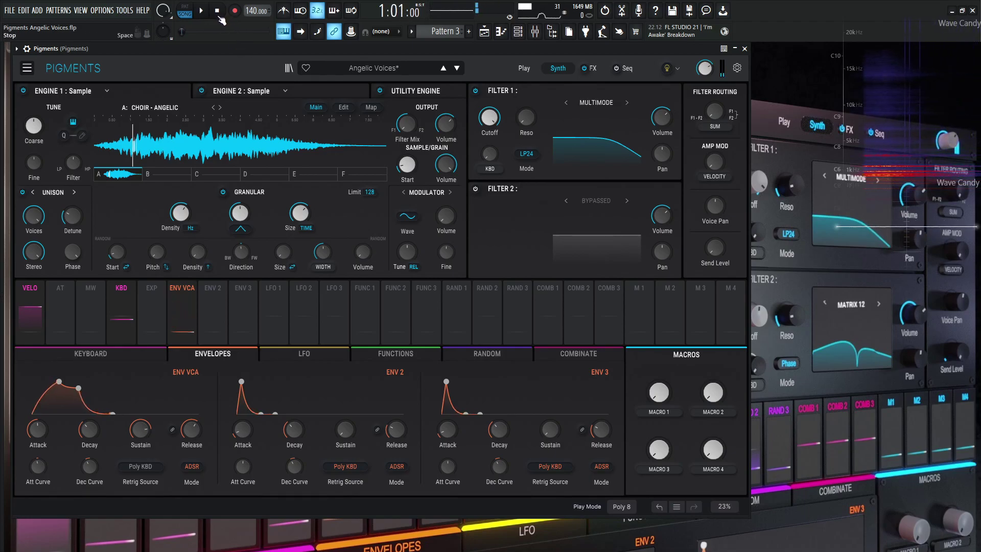
Audition the pad across the FX and Synth pages, ending on the Play overview before stopping.
click(207, 15)
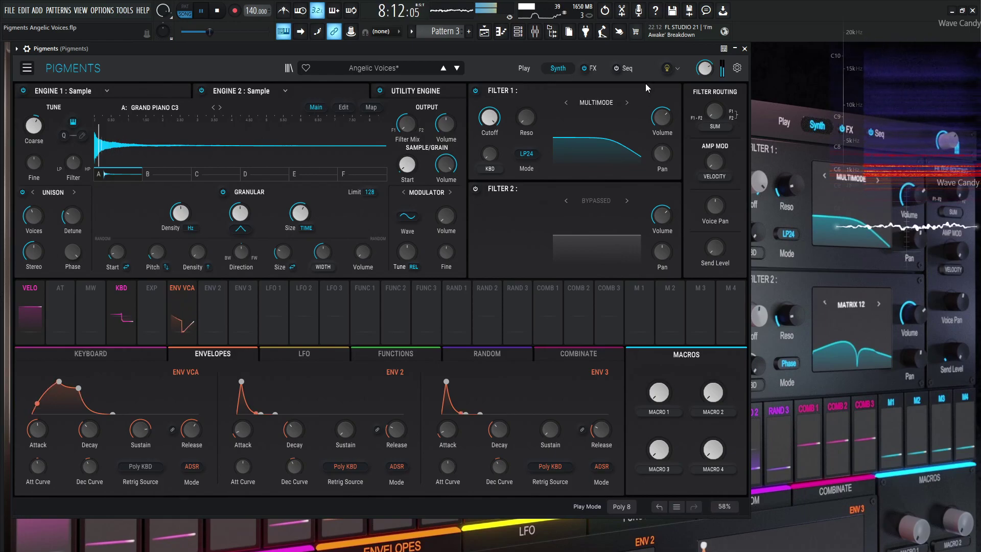
click(592, 68)
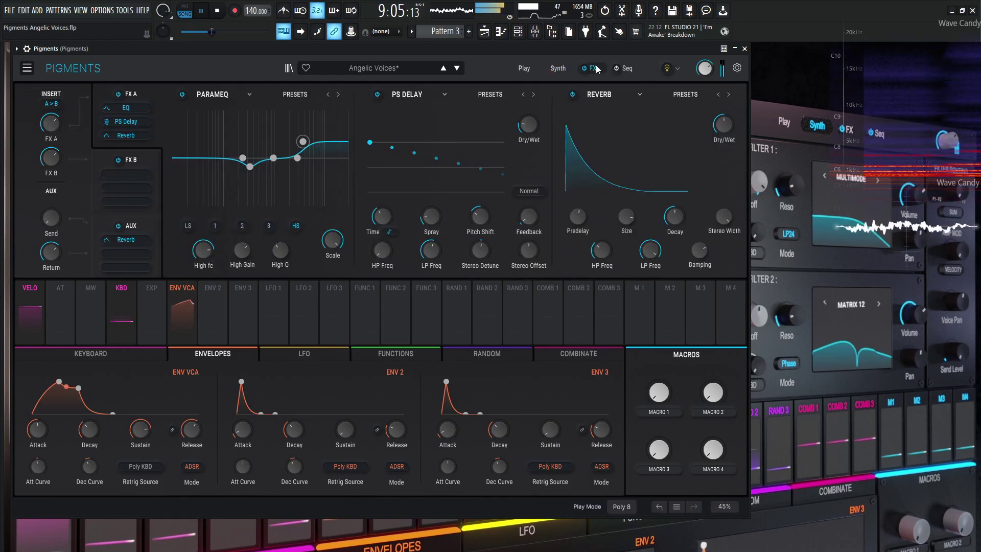
click(558, 69)
click(525, 68)
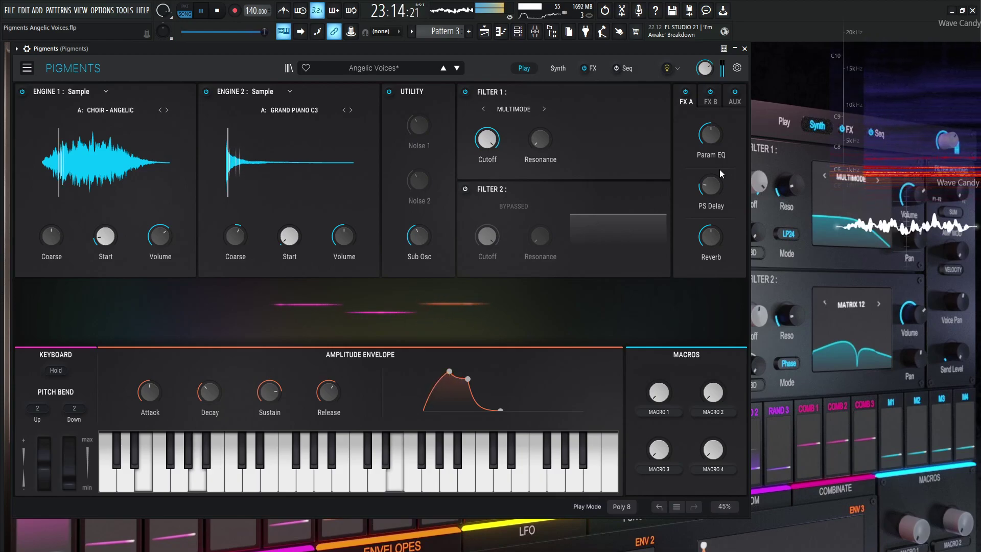
key(space)
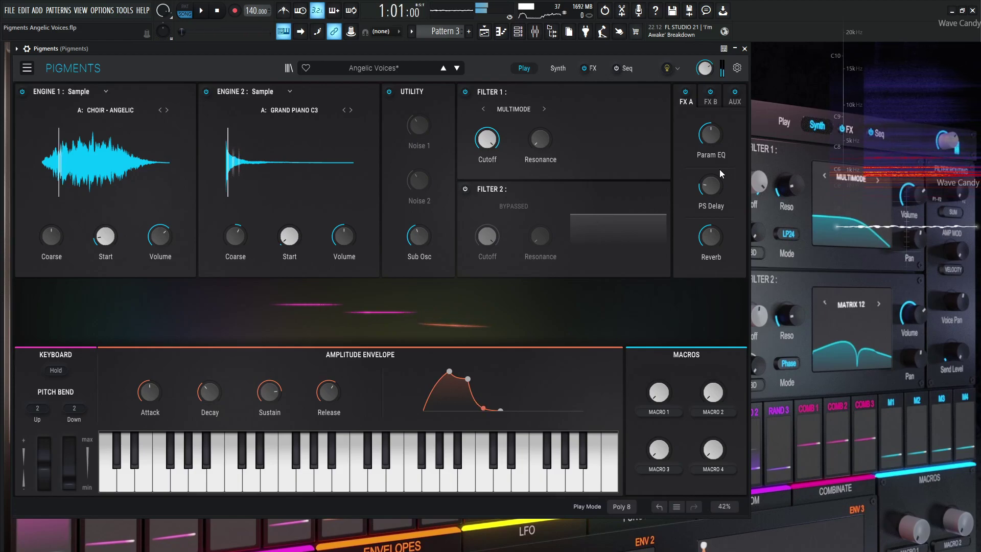